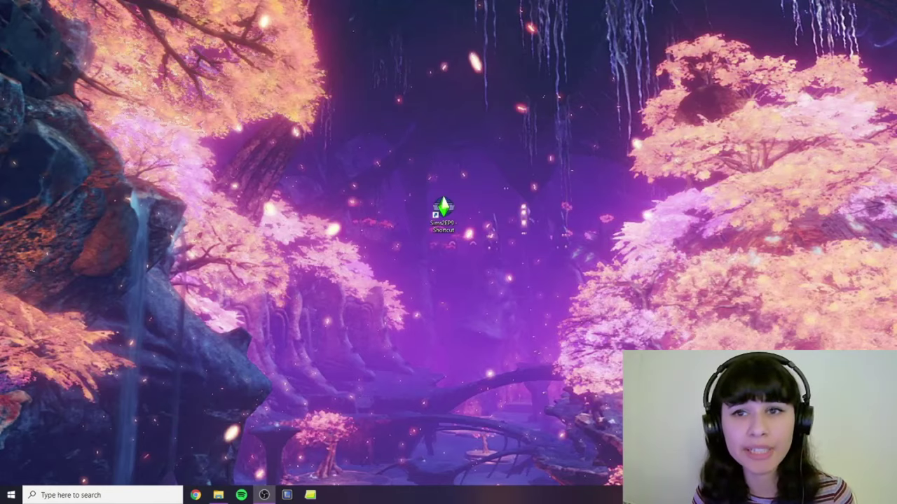
Open Display settings from the desktop and select display 2, scrolling through its options
{"action": "right_click", "coordinate": [291, 165]}
{"action": "left_click", "coordinate": [325, 256]}
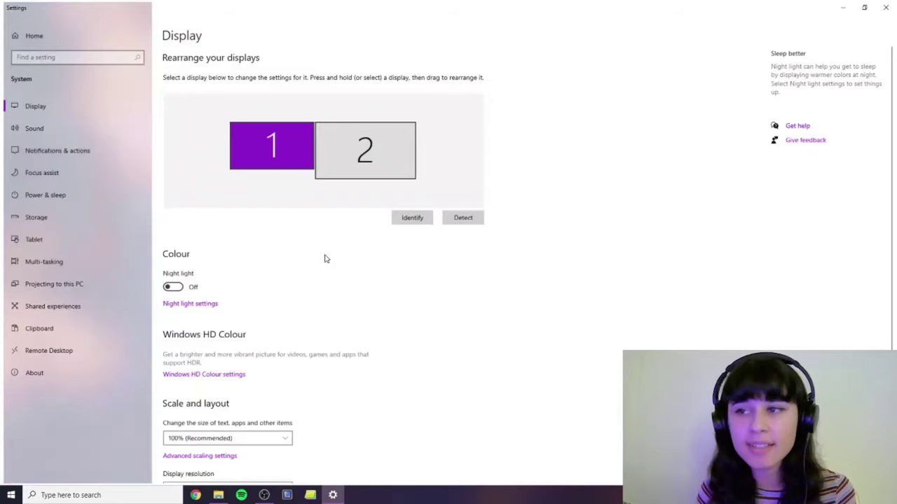
{"action": "left_click", "coordinate": [382, 134]}
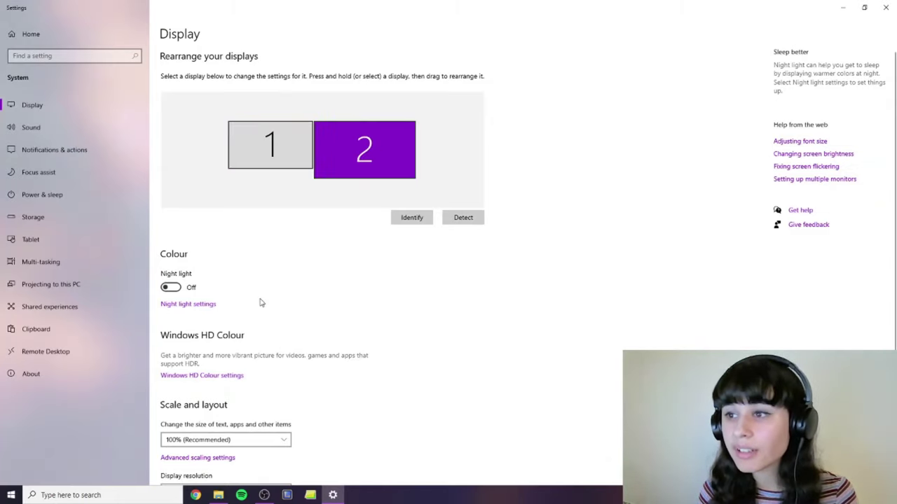
{"action": "scroll", "coordinate": [260, 302], "scroll_direction": "down", "scroll_amount": 3}
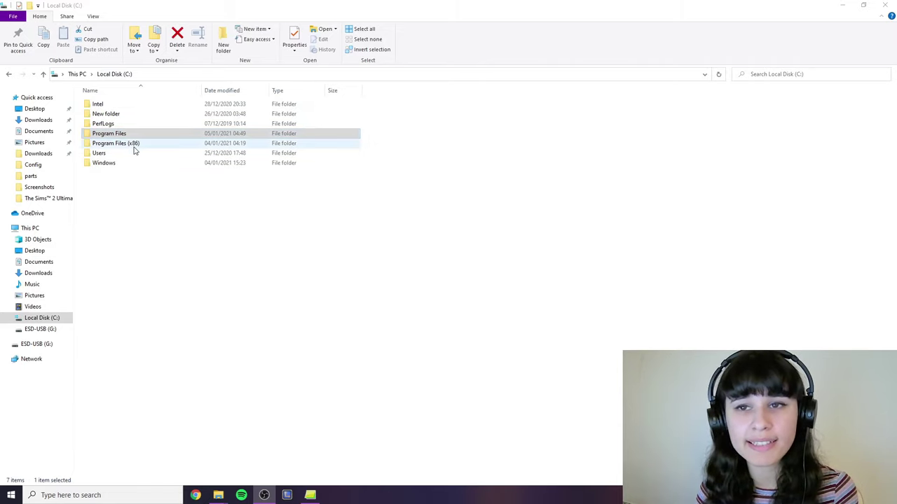
Go back to Program Files and select The Sims 2 Ultimate Collection folder
{"action": "key", "text": "alt+Left"}
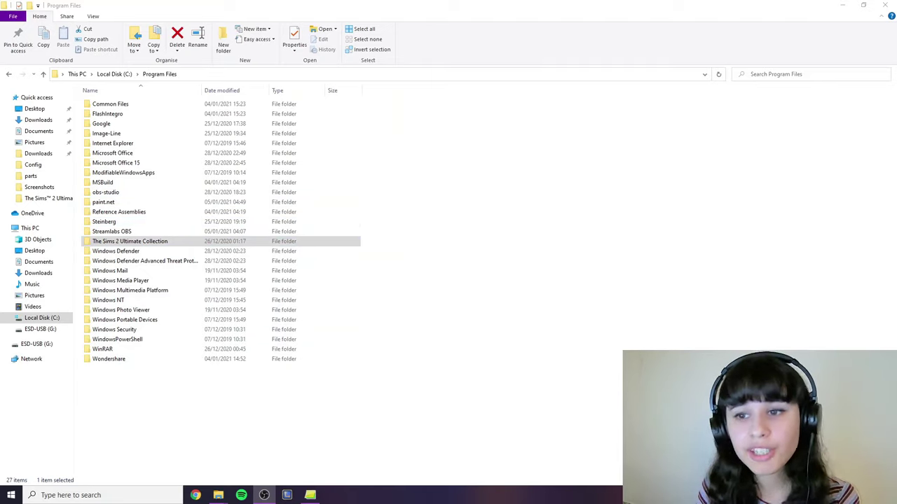
{"action": "left_click", "coordinate": [181, 242]}
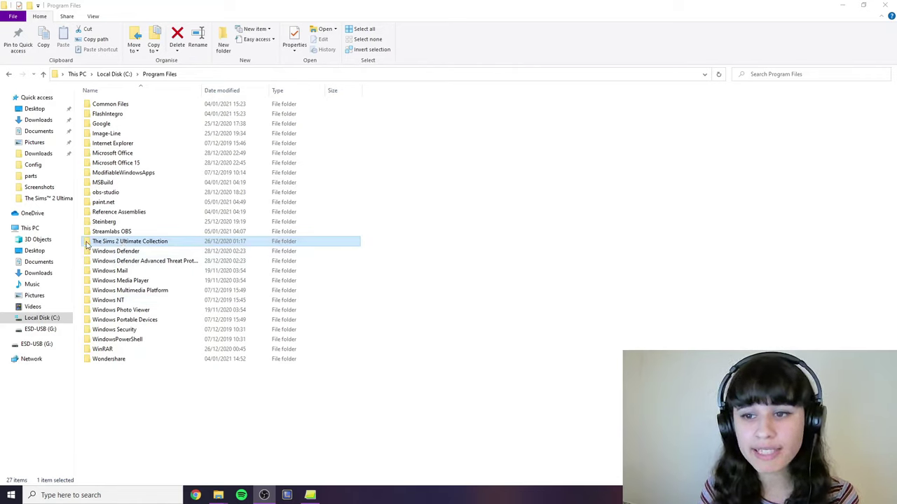
Select The Sims 2 Ultimate Collection and browse its pack folders against the sticky-note list
{"action": "left_click", "coordinate": [154, 243]}
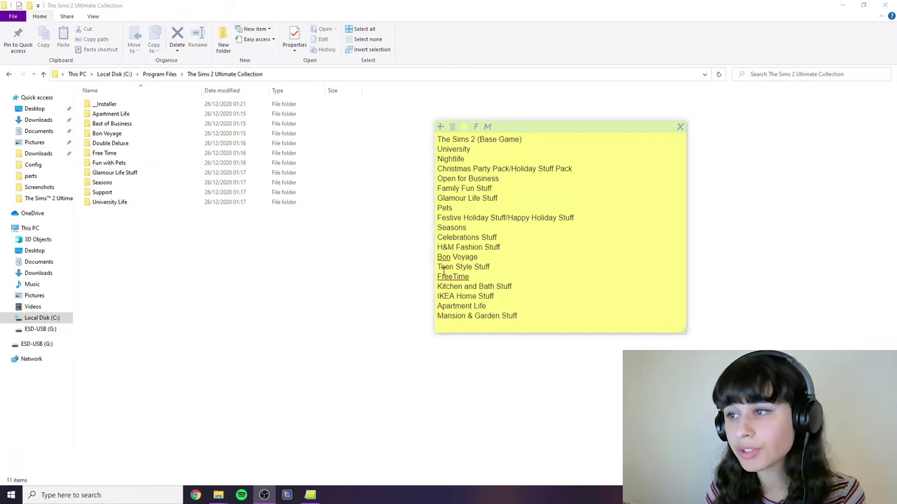
{"action": "key", "text": "Home"}
{"action": "key", "text": "Right"}
{"action": "key", "text": "Right"}
{"action": "key", "text": "Right"}
{"action": "key", "text": "Right"}
{"action": "key", "text": "Right"}
{"action": "key", "text": "Right"}
{"action": "key", "text": "Right"}
{"action": "key", "text": "Right"}
{"action": "key", "text": "Right"}
{"action": "key", "text": "Right"}
{"action": "key", "text": "Right"}
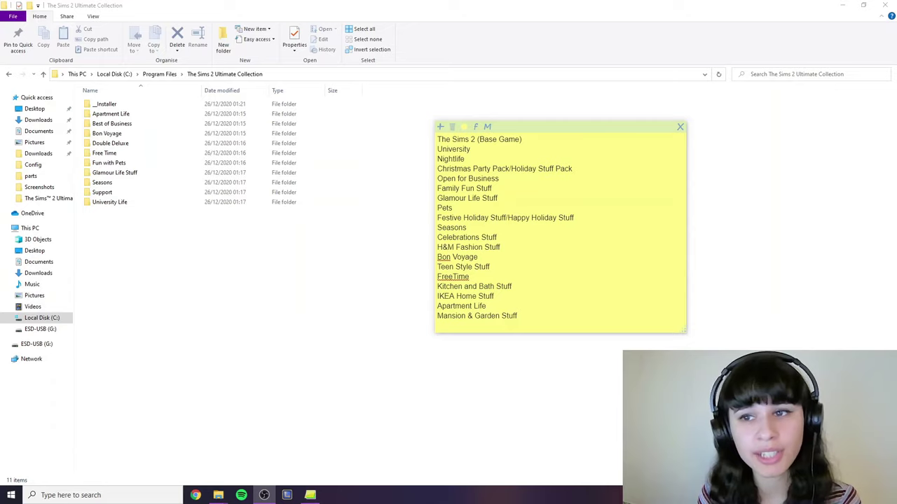
Navigate into Fun with Pets\SP9\TSData\Res\Config and select the Graphics Rules file
{"action": "left_click", "coordinate": [114, 165]}
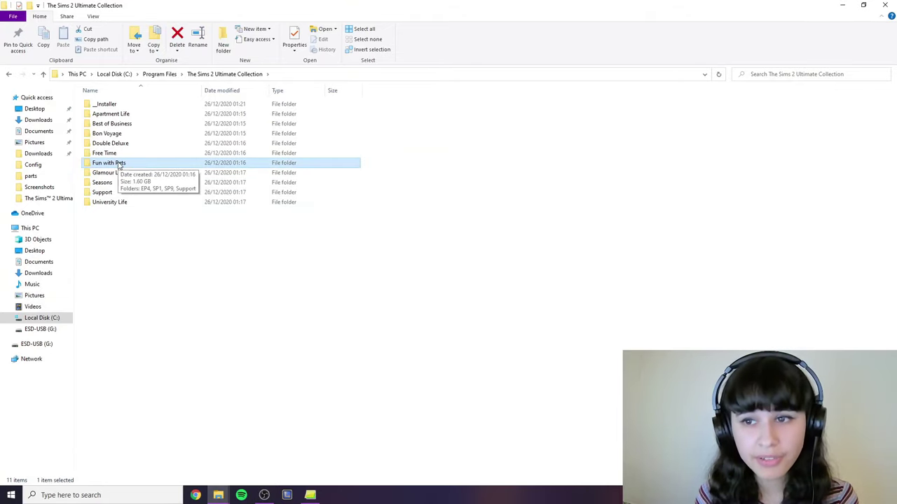
{"action": "double_click", "coordinate": [112, 163]}
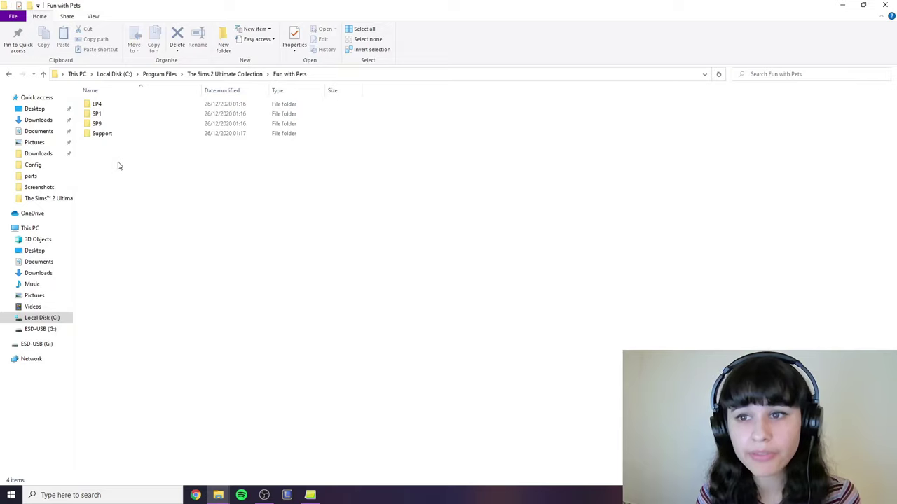
{"action": "double_click", "coordinate": [110, 124]}
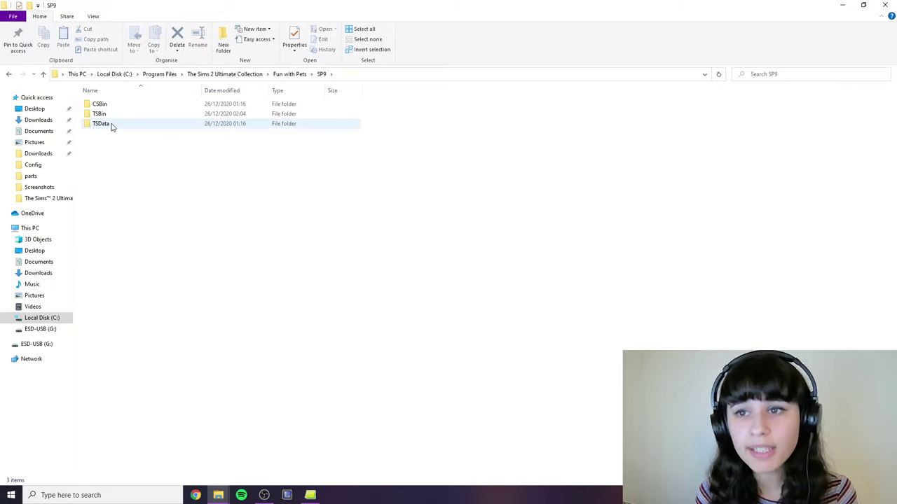
{"action": "double_click", "coordinate": [111, 125]}
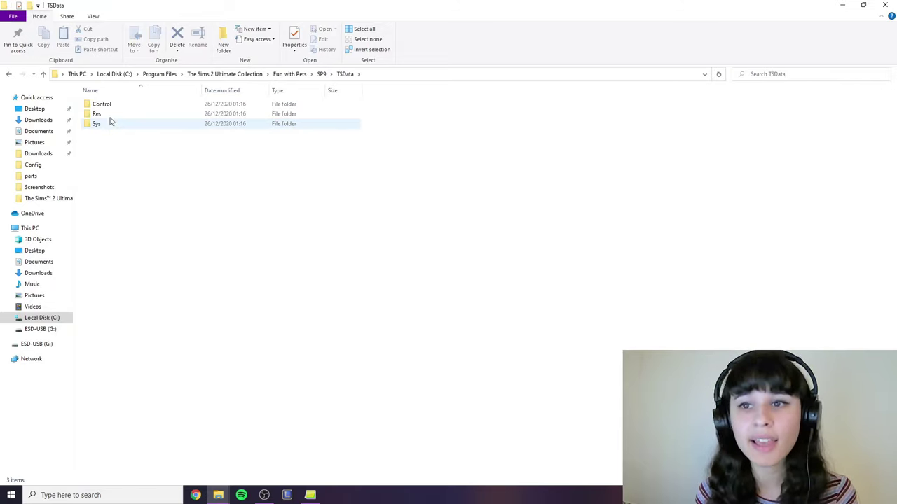
{"action": "double_click", "coordinate": [108, 118]}
{"action": "left_click", "coordinate": [110, 127]}
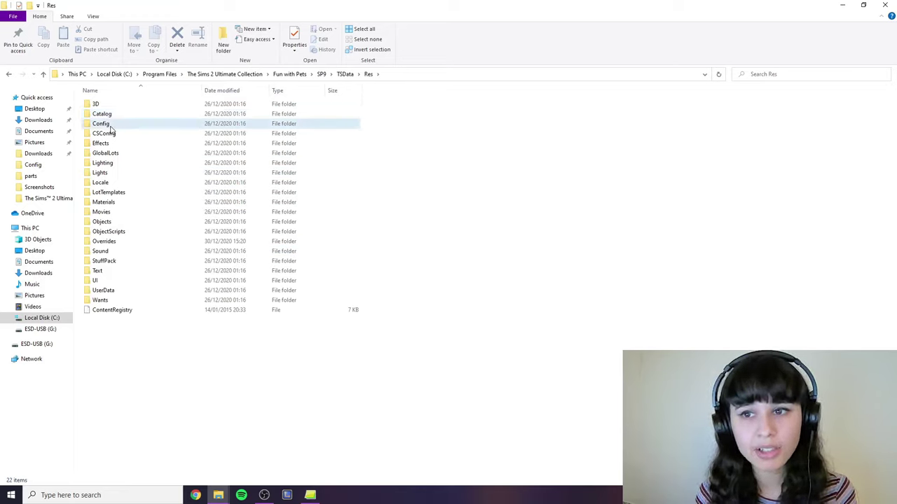
{"action": "double_click", "coordinate": [110, 125]}
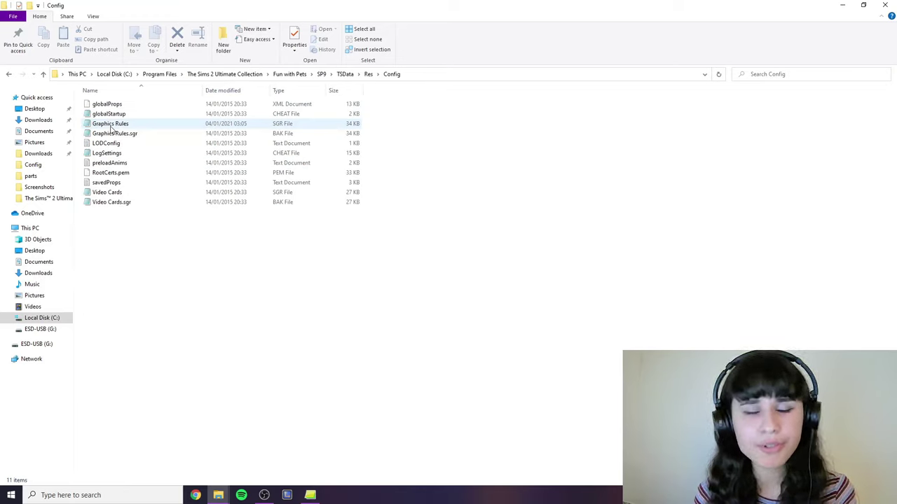
{"action": "left_click", "coordinate": [112, 126]}
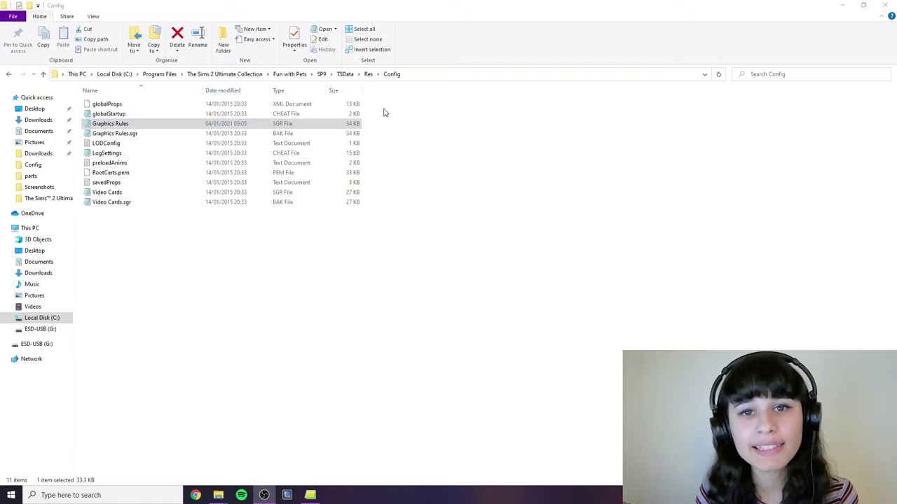
{"action": "left_click", "coordinate": [116, 125]}
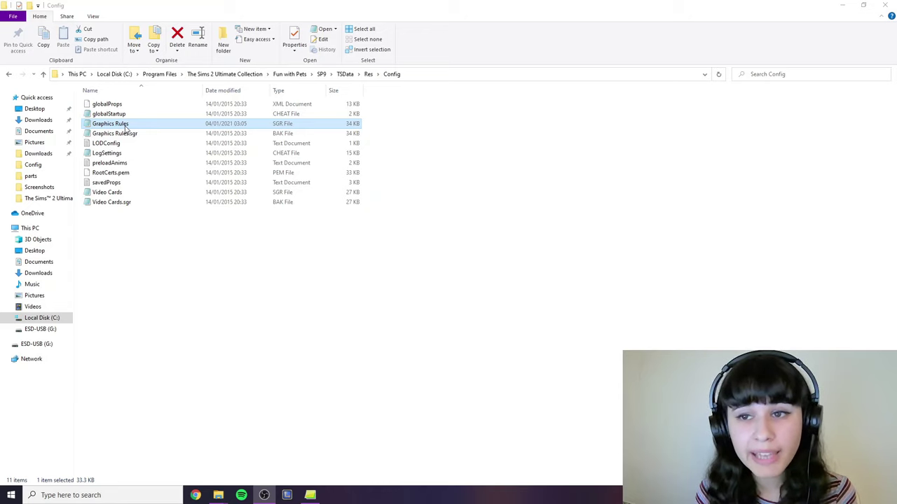
Open Graphics Rules in Notepad and maximize the window
{"action": "double_click", "coordinate": [127, 127]}
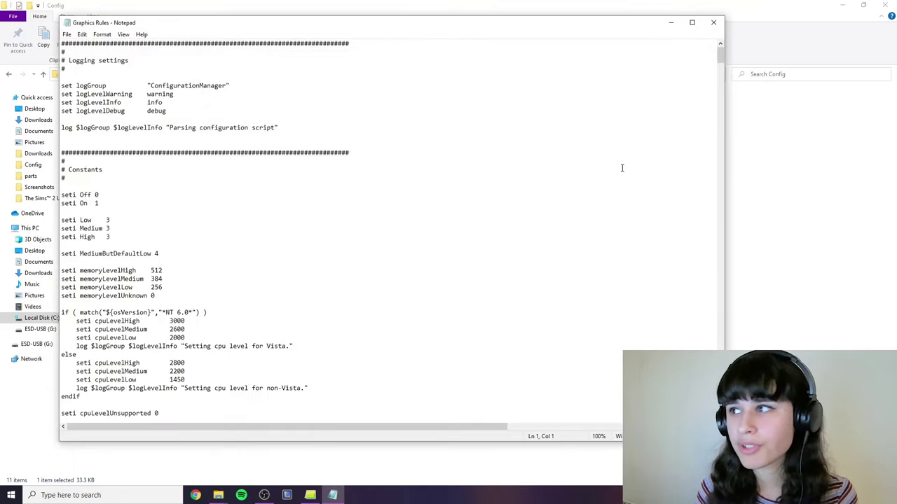
{"action": "left_click", "coordinate": [692, 24]}
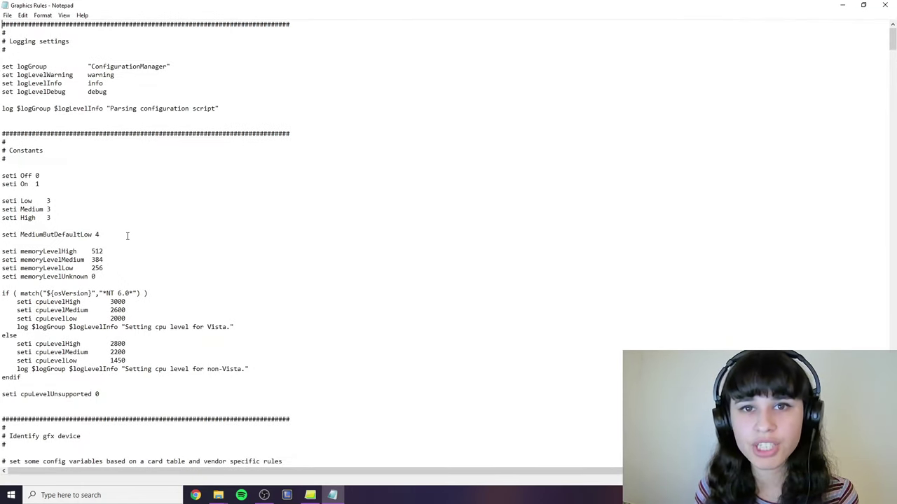
{"action": "key", "text": "alt+Tab"}
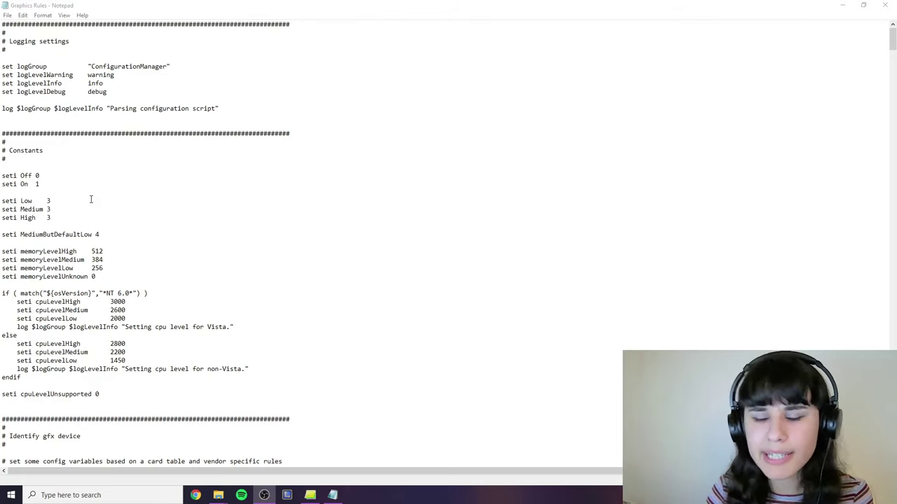
Change seti Low to 1 and seti Medium to 2
{"action": "double_click", "coordinate": [48, 201]}
{"action": "type", "text": "1"}
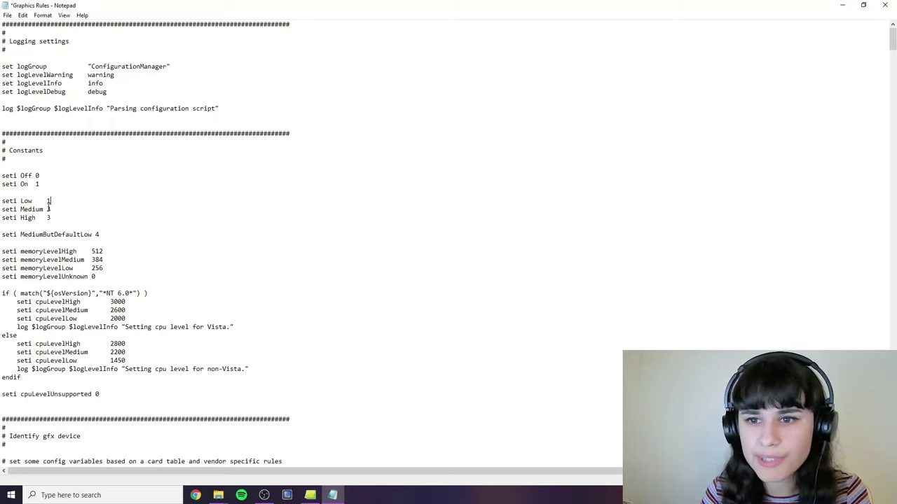
{"action": "double_click", "coordinate": [49, 209]}
{"action": "type", "text": "2"}
{"action": "left_click", "coordinate": [66, 215]}
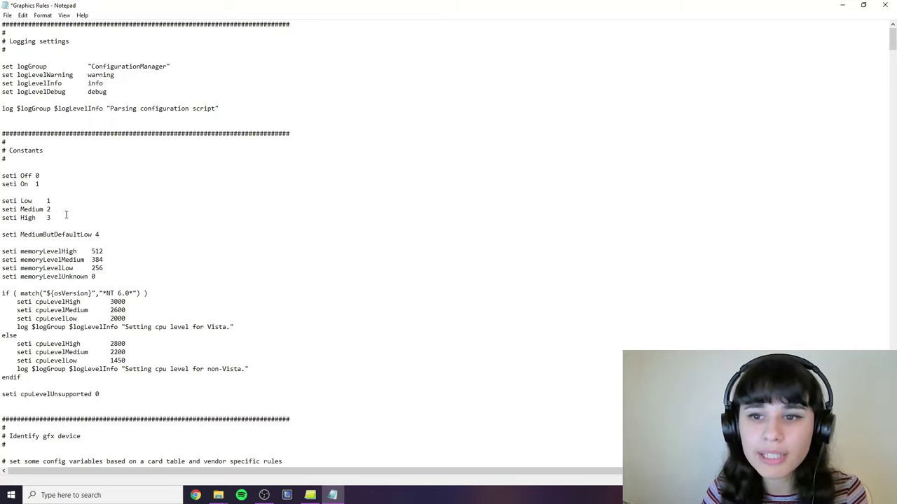
Set seti Low and seti Medium back to 3, matching High, and save
{"action": "double_click", "coordinate": [49, 201]}
{"action": "type", "text": "3"}
{"action": "double_click", "coordinate": [48, 209]}
{"action": "type", "text": "3"}
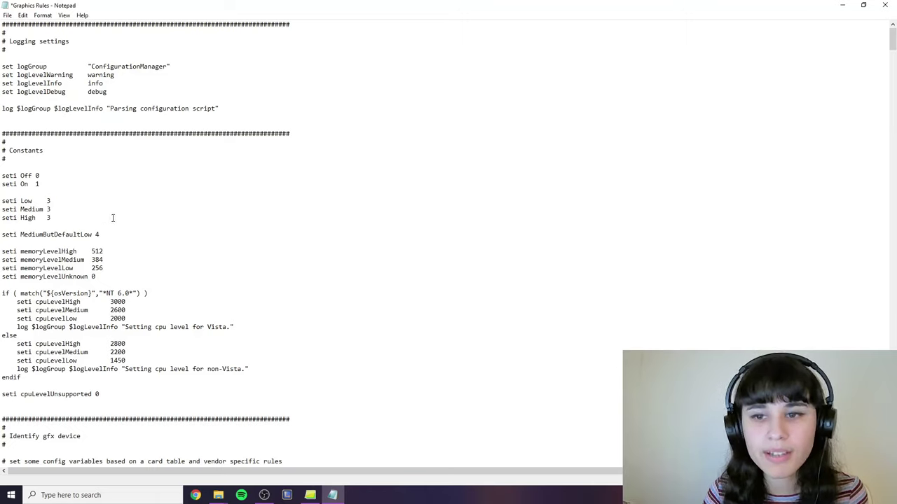
{"action": "left_click", "coordinate": [96, 214]}
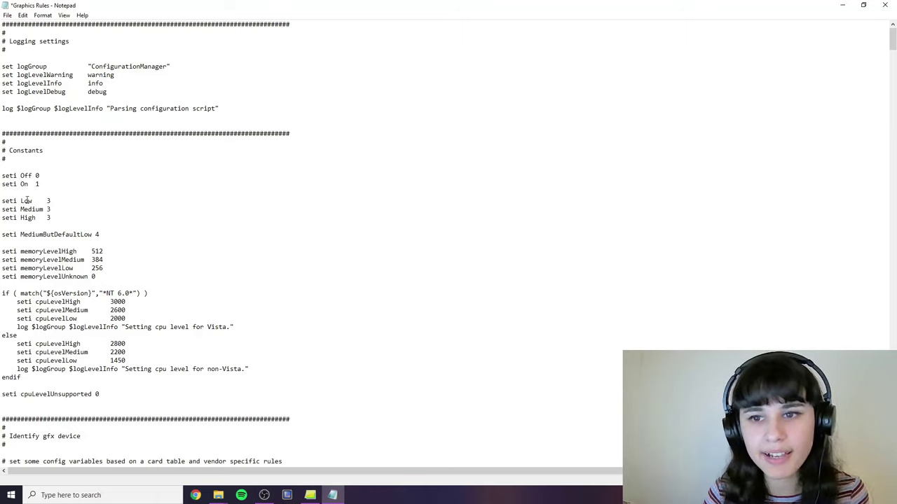
{"action": "key", "text": "ctrl+s"}
{"action": "left_click", "coordinate": [263, 495]}
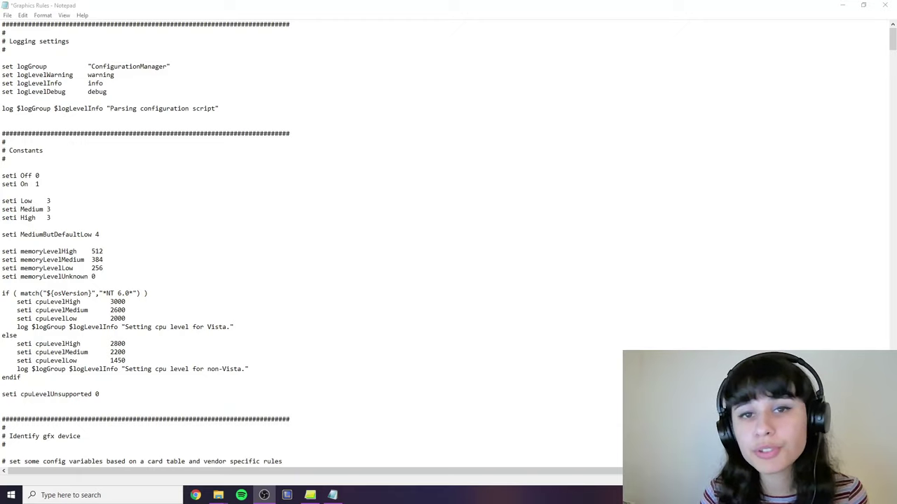
Save Graphics Rules with File > Save and close Notepad
{"action": "left_click", "coordinate": [353, 257]}
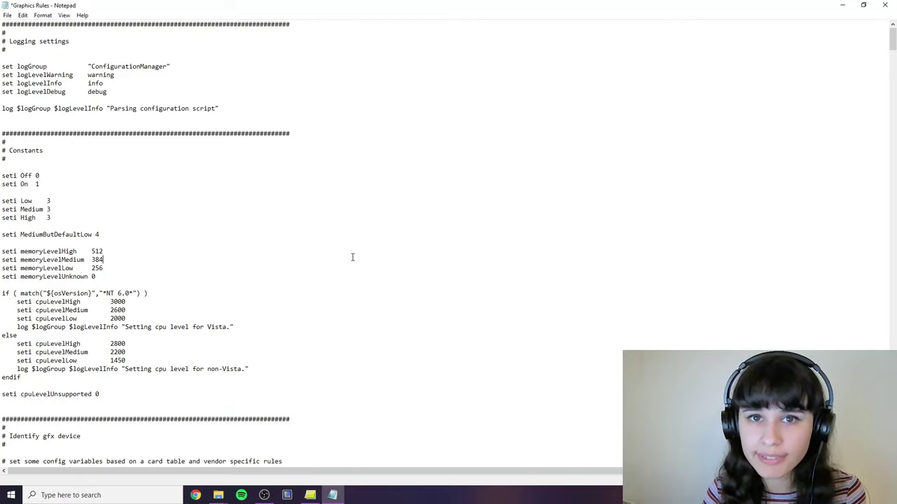
{"action": "left_click", "coordinate": [7, 15]}
{"action": "left_click", "coordinate": [30, 55]}
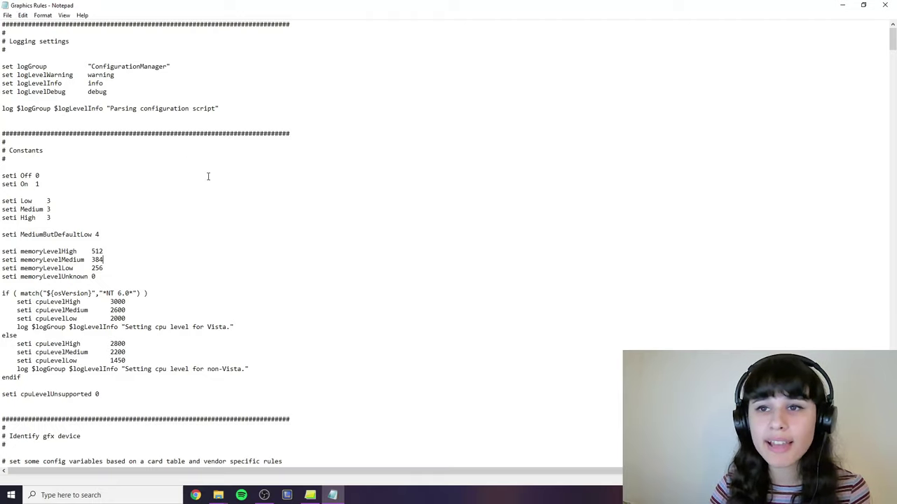
{"action": "key", "text": "alt+Tab"}
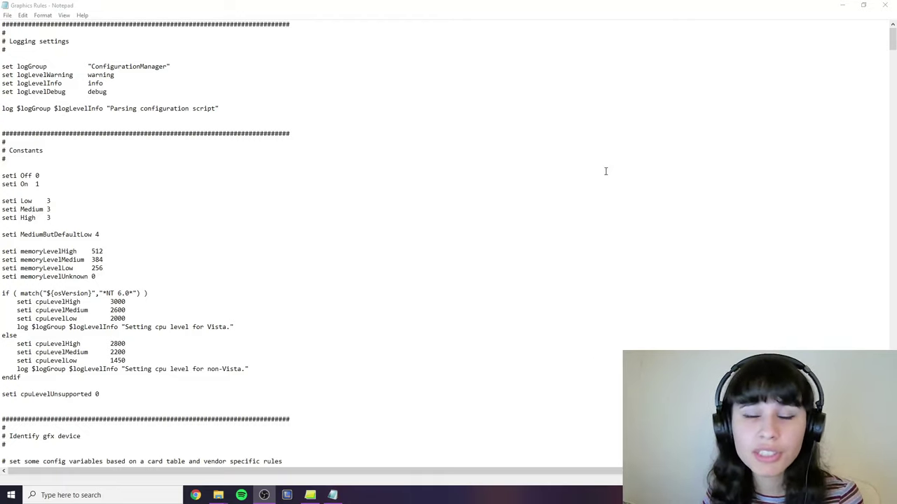
{"action": "left_click", "coordinate": [885, 5]}
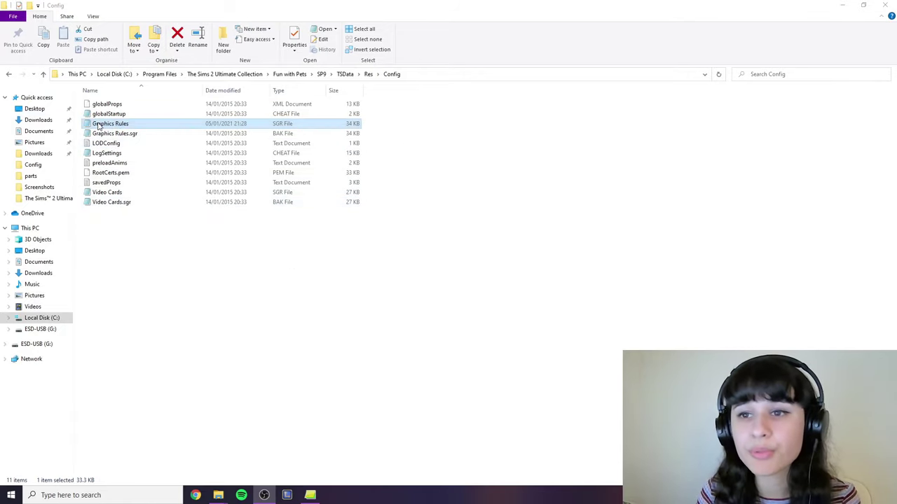
View the Graphics Rules file properties, then close them
{"action": "right_click", "coordinate": [103, 126]}
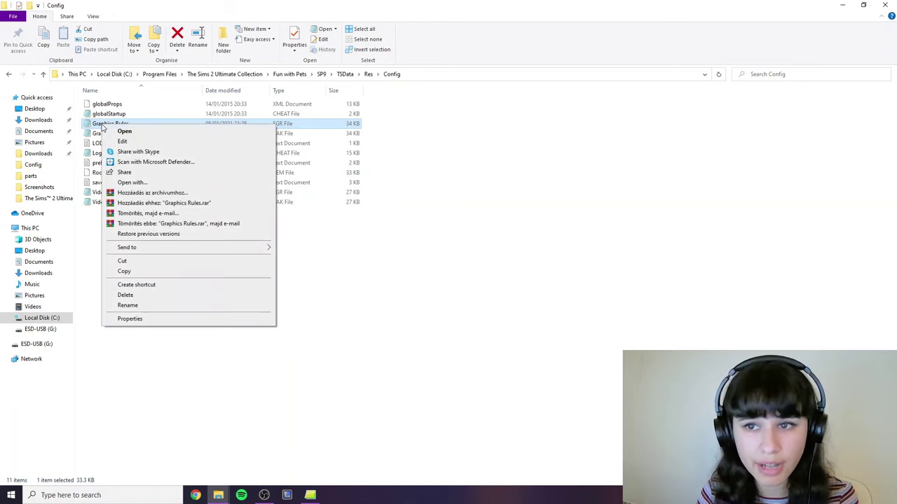
{"action": "left_click", "coordinate": [140, 321]}
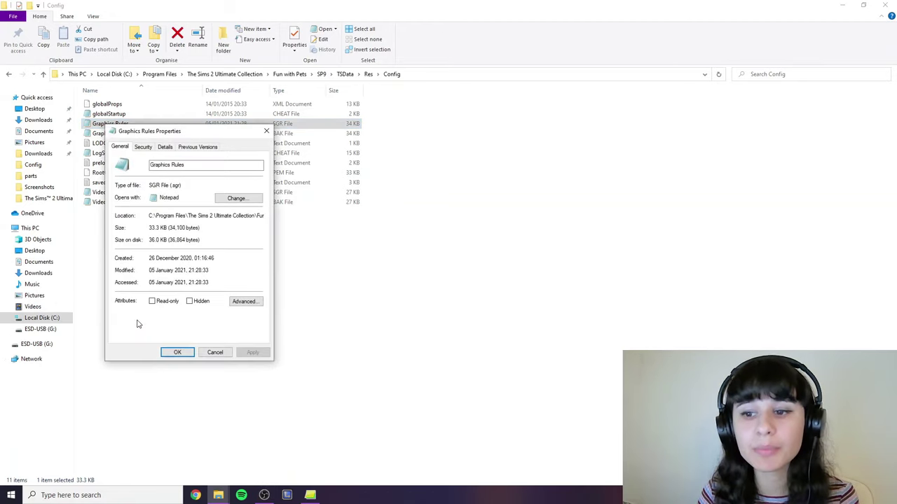
{"action": "left_click", "coordinate": [266, 131]}
Open the Video Cards file's Properties and show its Security permissions
{"action": "left_click", "coordinate": [112, 195]}
{"action": "right_click", "coordinate": [112, 195]}
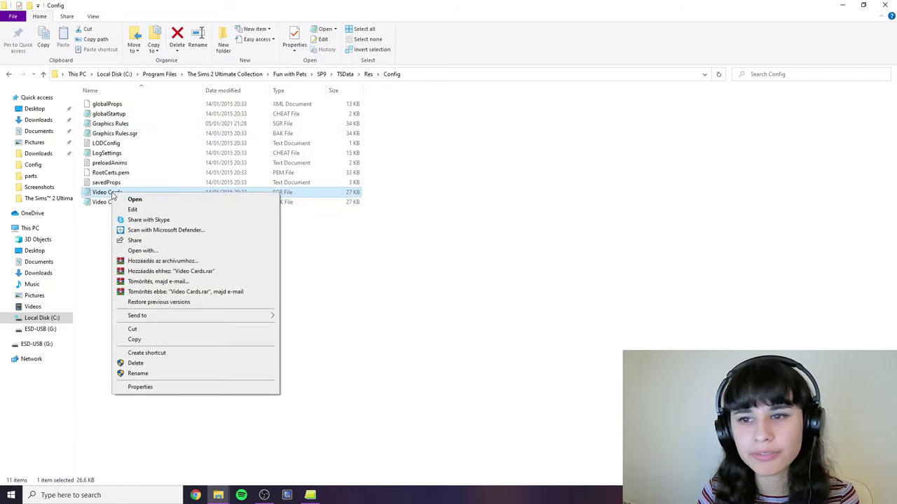
{"action": "left_click", "coordinate": [150, 391]}
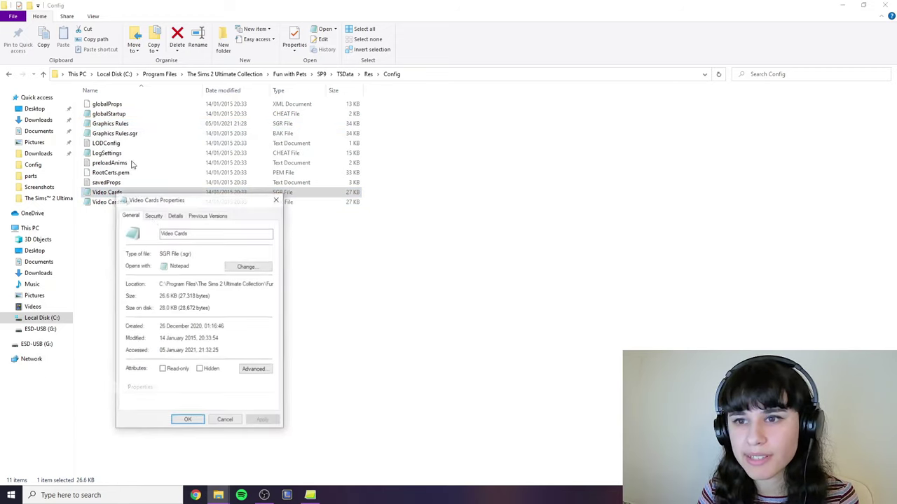
{"action": "left_click_drag", "start_coordinate": [170, 197], "coordinate": [218, 99]}
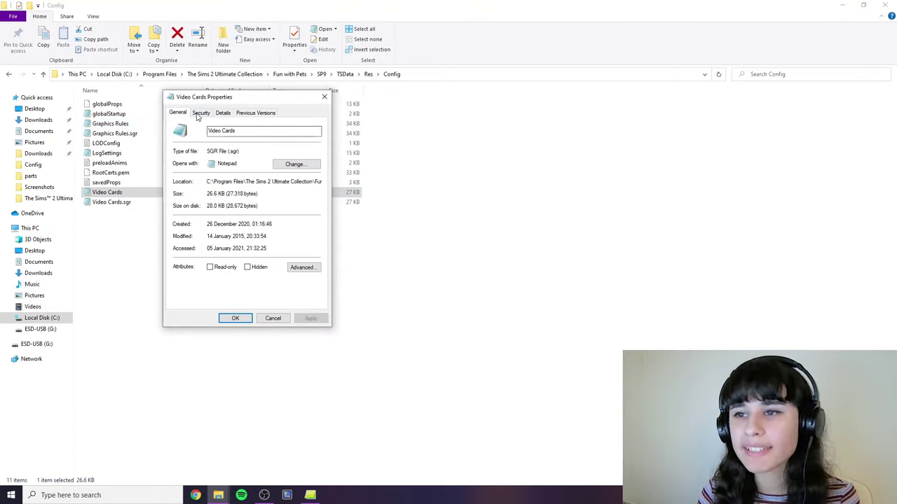
{"action": "left_click", "coordinate": [200, 114]}
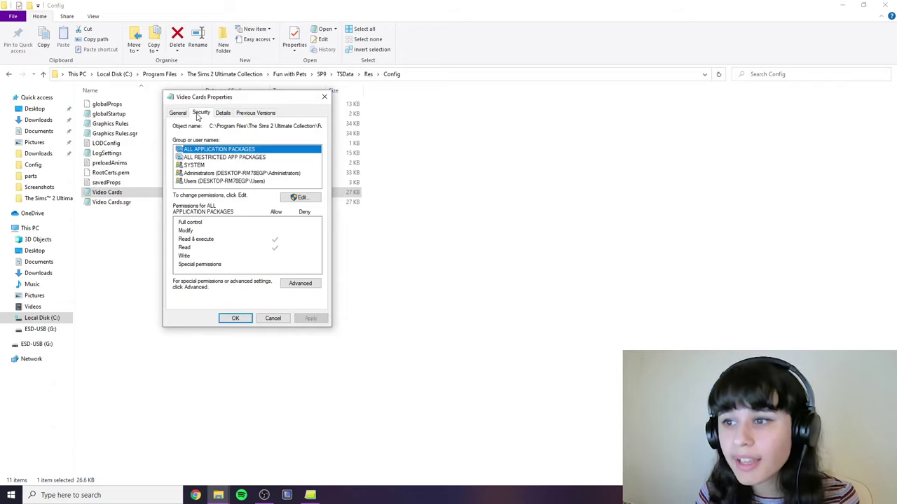
Add the Everyone group to the Video Cards permissions, verifying the name
{"action": "left_click", "coordinate": [313, 200]}
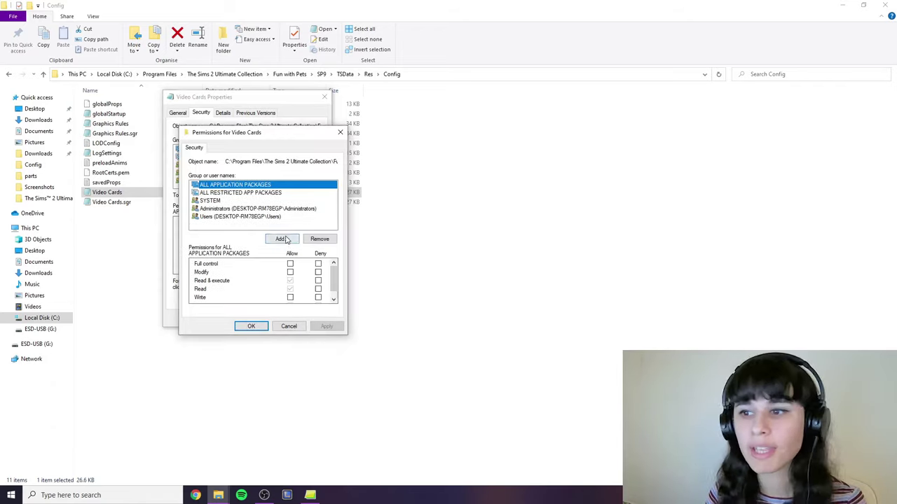
{"action": "left_click", "coordinate": [282, 239]}
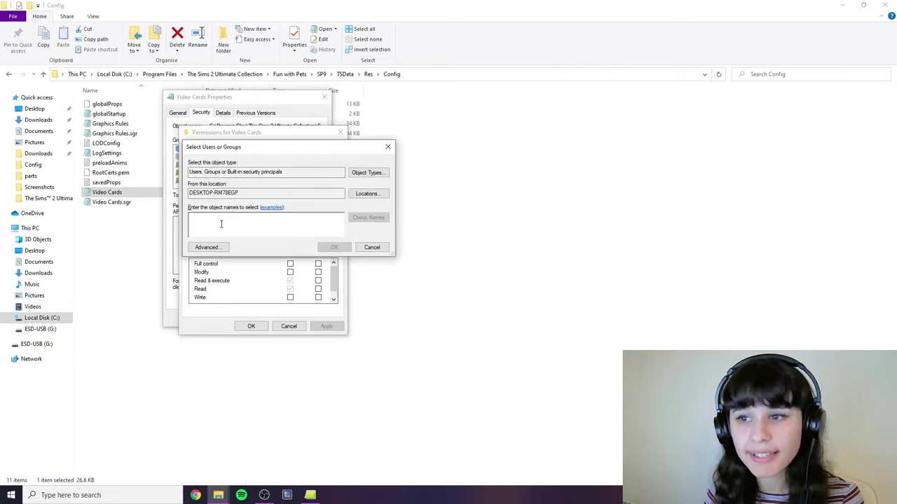
{"action": "type", "text": "Everyone"}
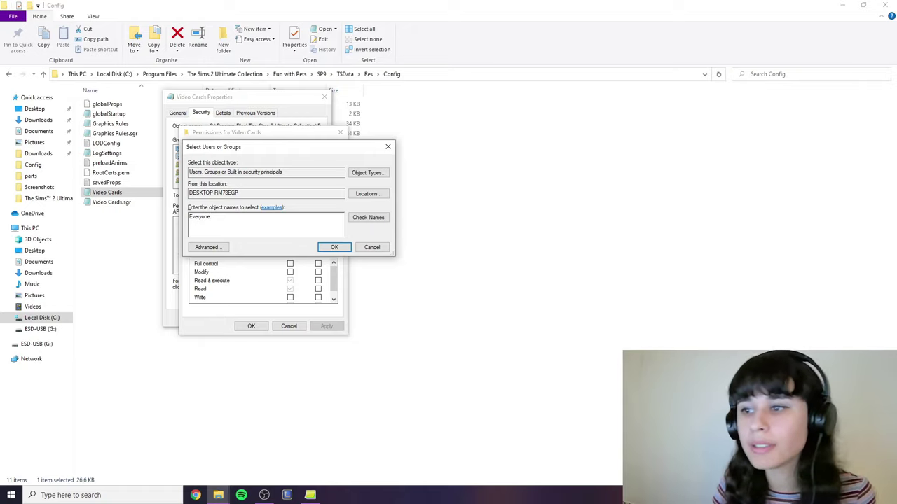
{"action": "left_click", "coordinate": [368, 217]}
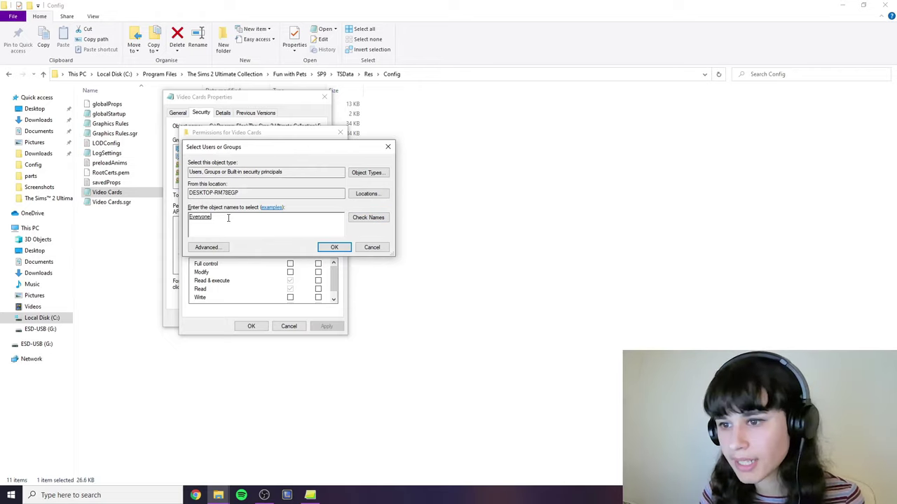
{"action": "left_click", "coordinate": [335, 248]}
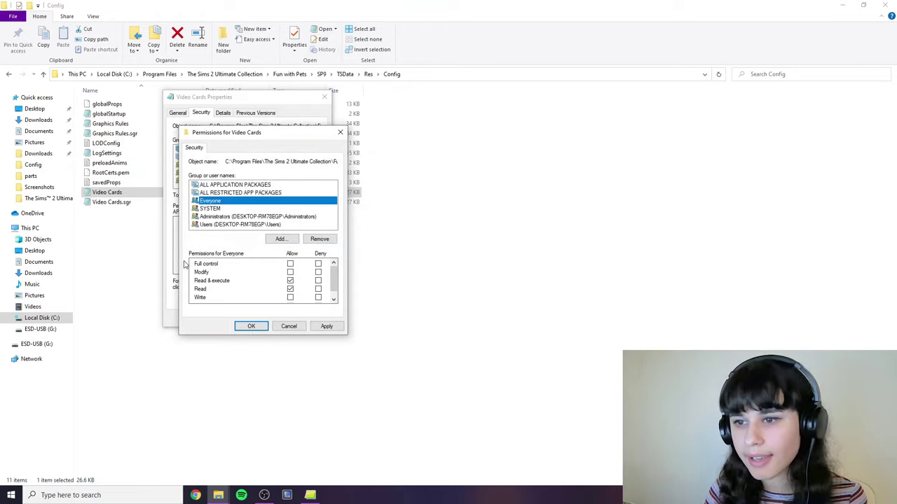
Allow Everyone Full control of Video Cards, apply, and close the permissions editor
{"action": "left_click", "coordinate": [291, 272]}
{"action": "scroll", "coordinate": [289, 281], "scroll_direction": "down", "scroll_amount": 1}
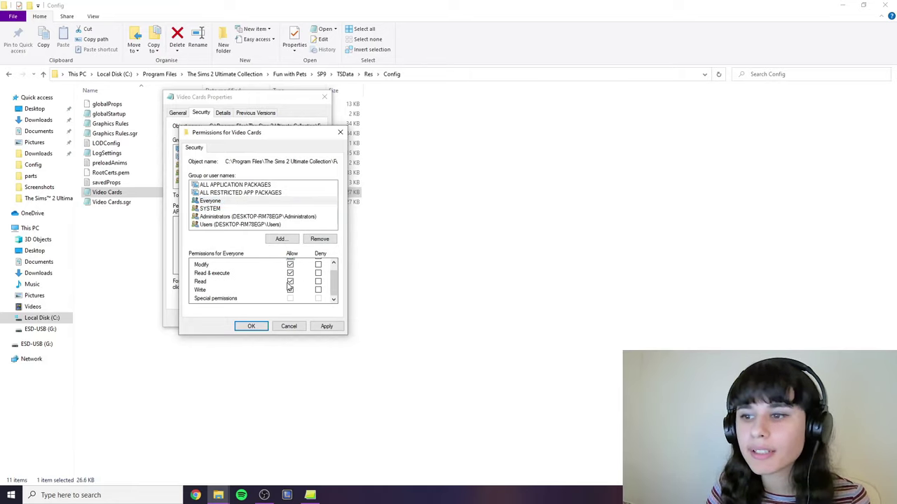
{"action": "scroll", "coordinate": [292, 294], "scroll_direction": "up", "scroll_amount": 1}
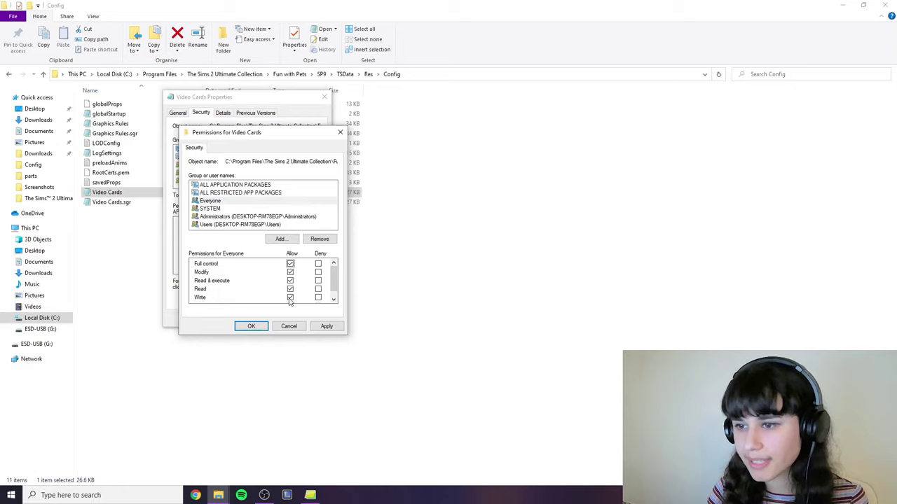
{"action": "left_click", "coordinate": [326, 326]}
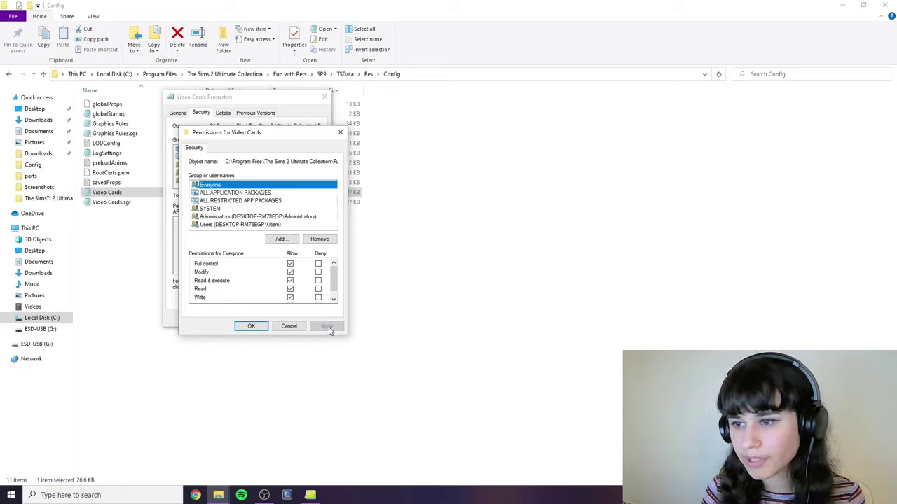
{"action": "left_click", "coordinate": [252, 326]}
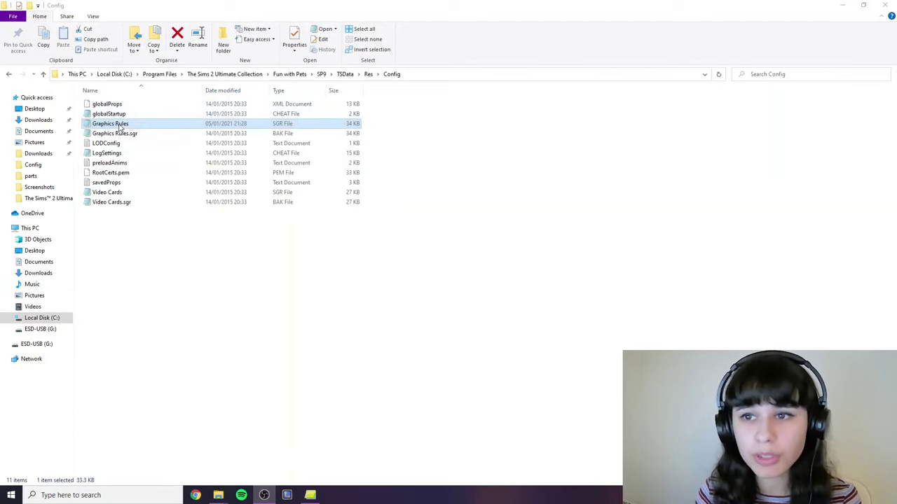
Reopen Graphics Rules in a maximized Notepad to confirm seti Low, Medium and High read 3
{"action": "double_click", "coordinate": [112, 123]}
{"action": "left_click", "coordinate": [691, 22]}
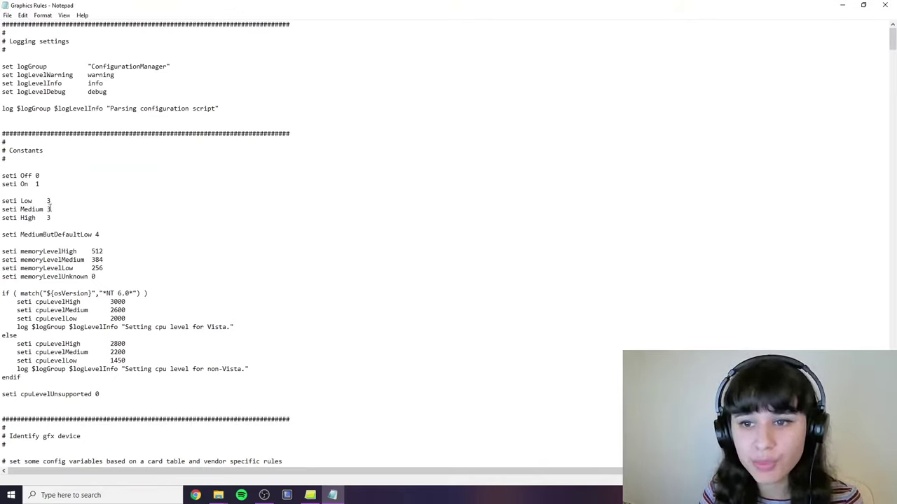
{"action": "key", "text": "alt+Tab"}
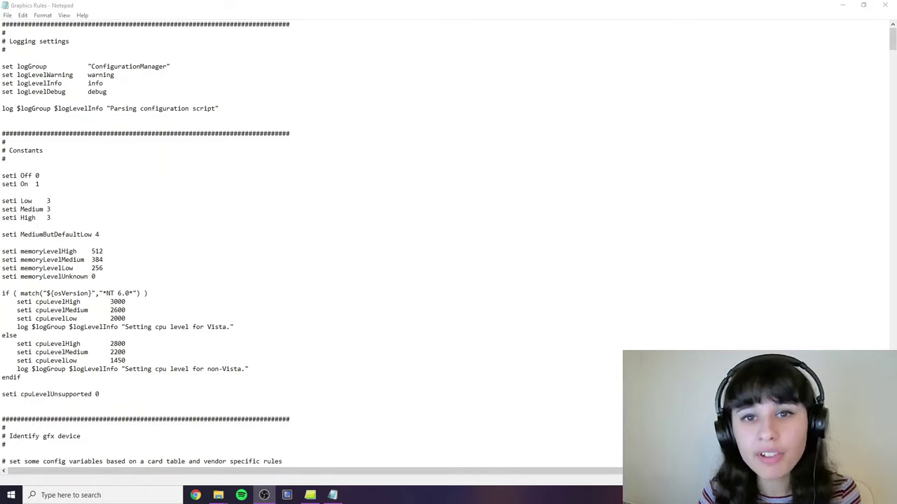
{"action": "left_click", "coordinate": [425, 232]}
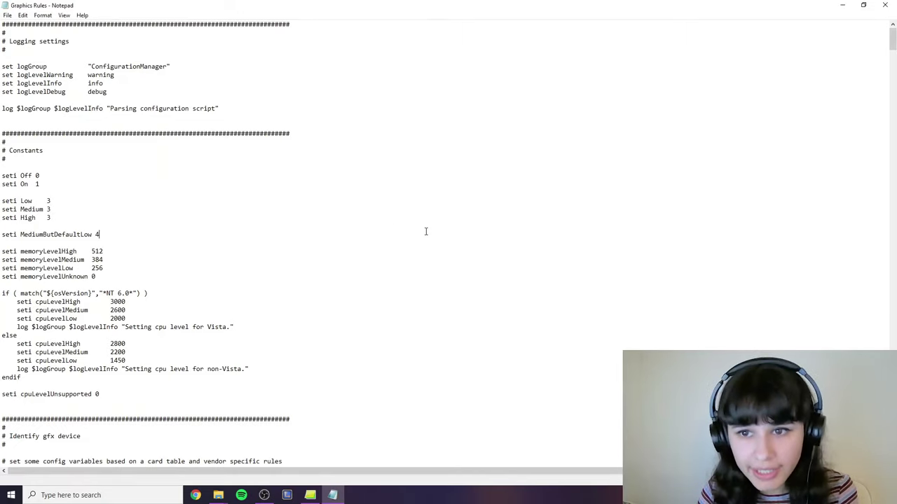
{"action": "left_click", "coordinate": [304, 215]}
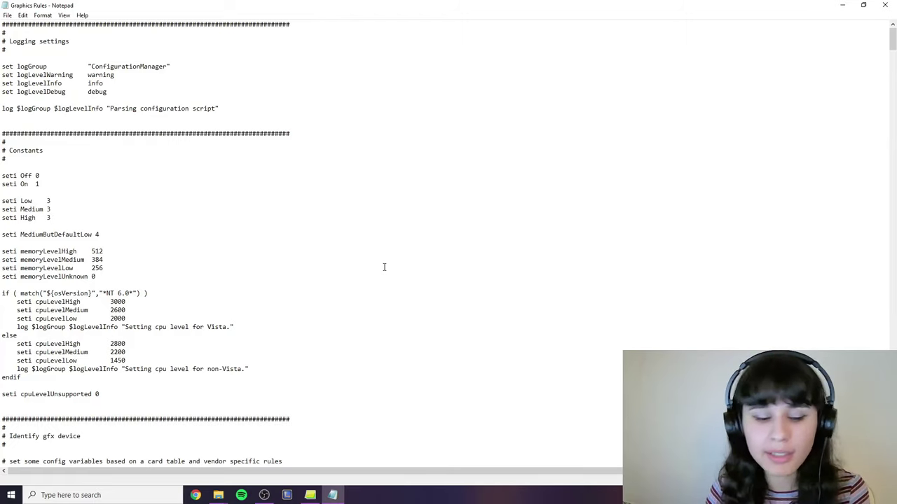
Search for 'screenmoderesolution' to reach its Low setting of 1920 × 1080
{"action": "key", "text": "ctrl+f"}
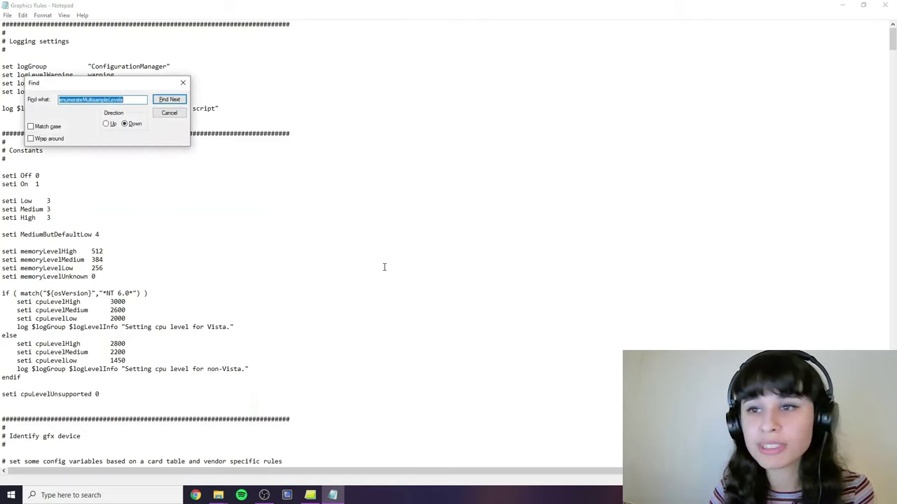
{"action": "key", "text": "BackSpace"}
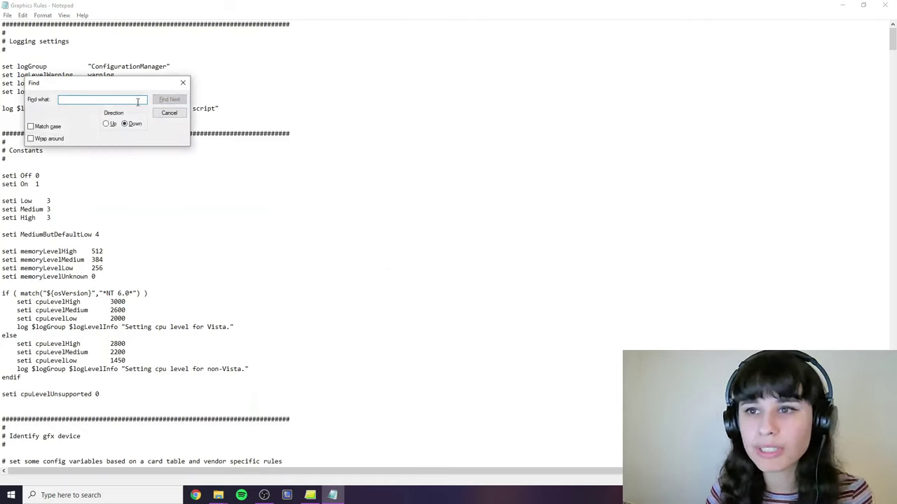
{"action": "type", "text": "screenmoderesolution"}
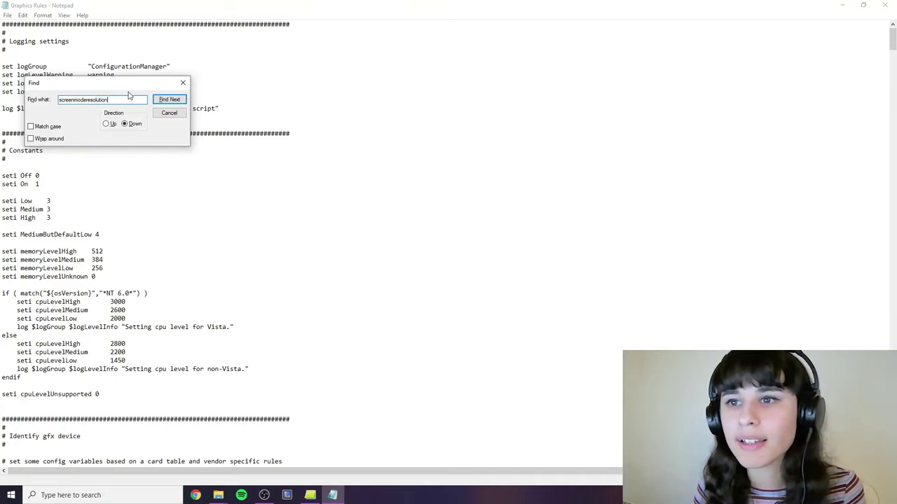
{"action": "left_click_drag", "start_coordinate": [137, 87], "coordinate": [515, 98]}
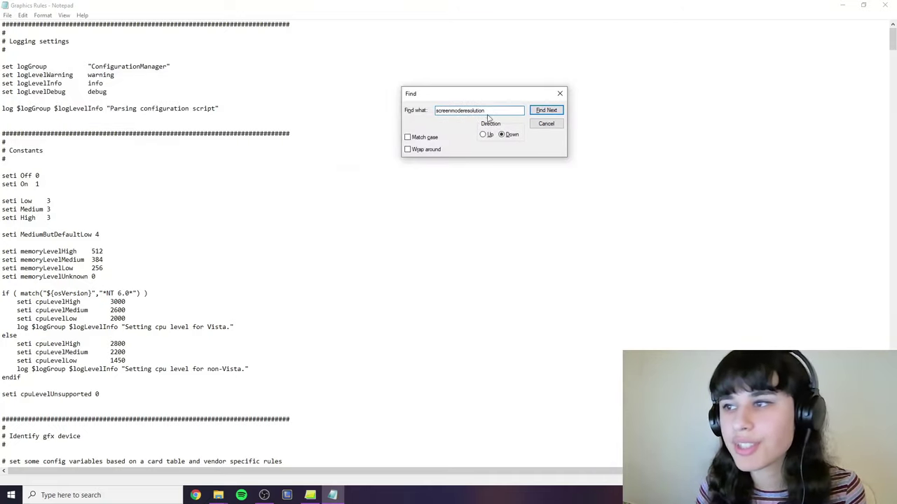
{"action": "left_click", "coordinate": [546, 110]}
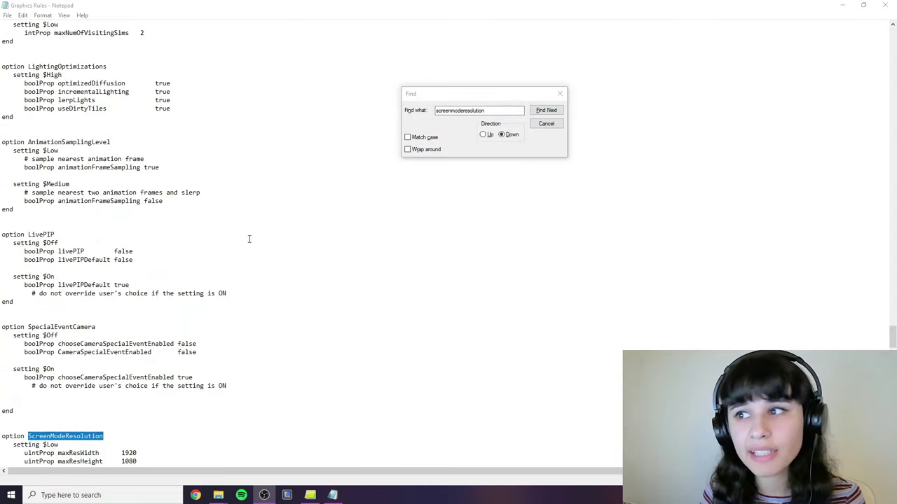
Set maxResWidth 1920 and maxResHeight 1080 for the Low setting
{"action": "scroll", "coordinate": [210, 280], "scroll_direction": "down", "scroll_amount": 9}
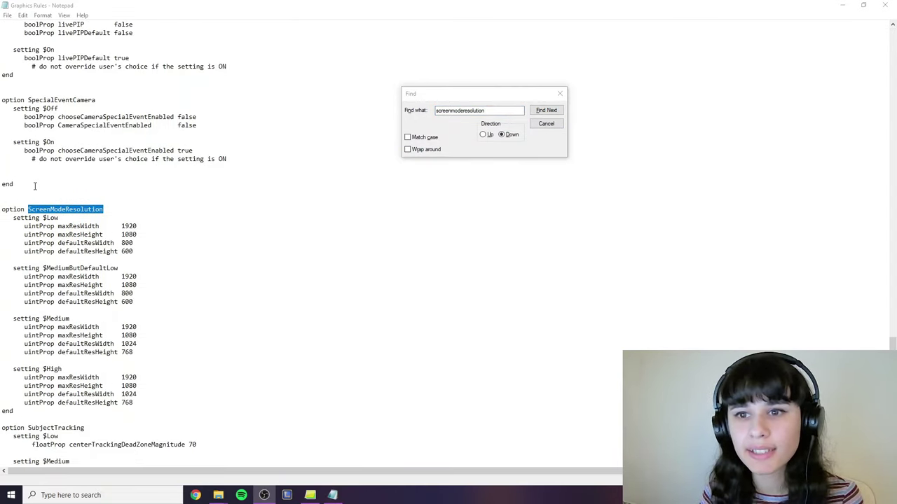
{"action": "scroll", "coordinate": [180, 374], "scroll_direction": "down", "scroll_amount": 4}
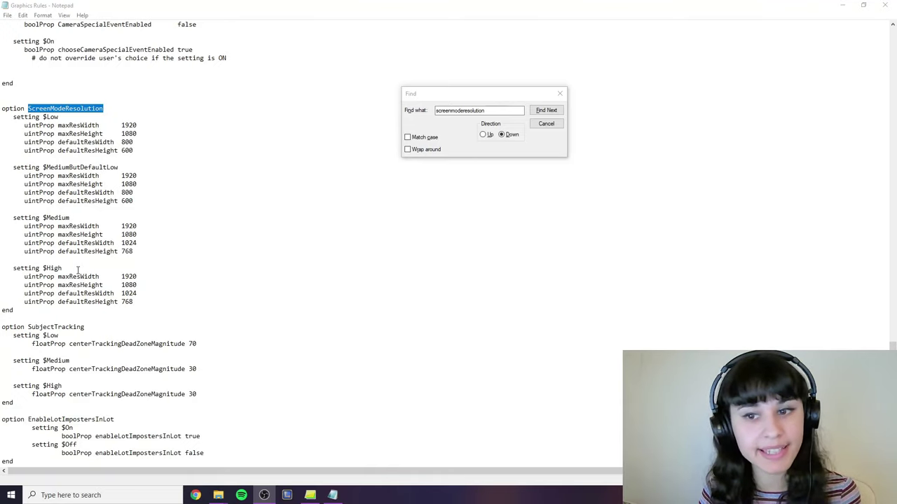
{"action": "left_click", "coordinate": [96, 150]}
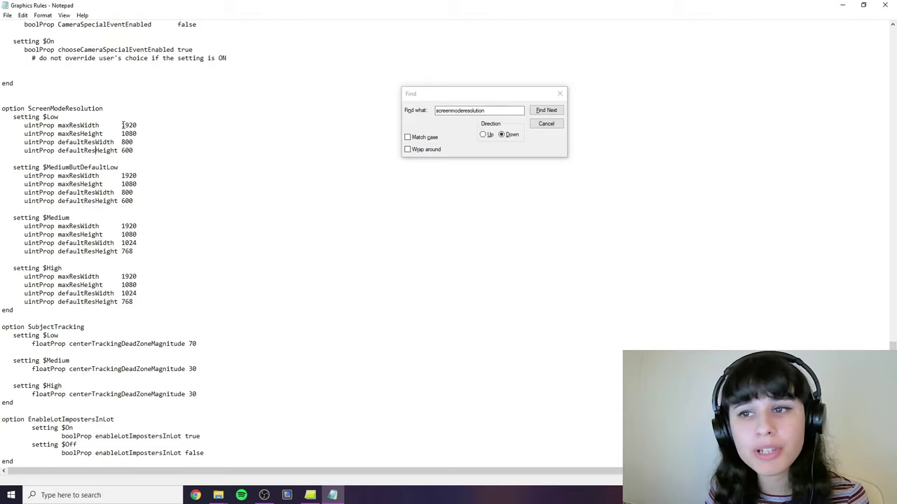
{"action": "double_click", "coordinate": [122, 125]}
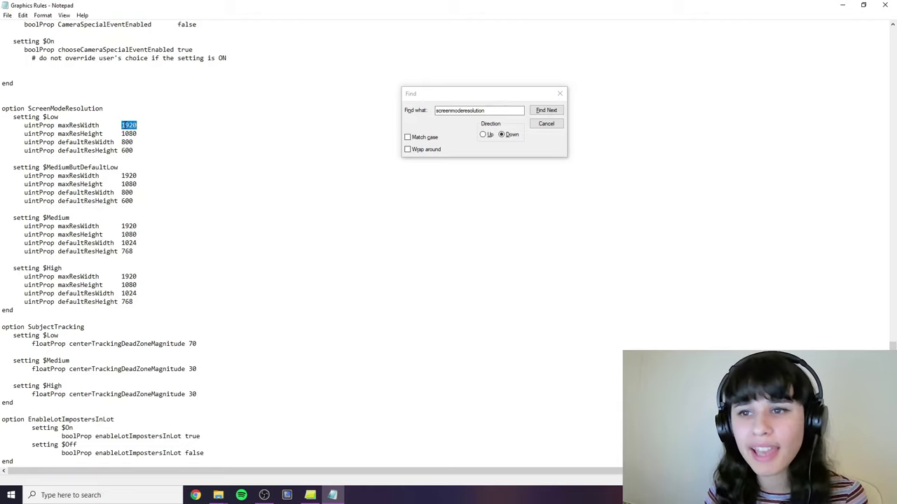
{"action": "double_click", "coordinate": [123, 134]}
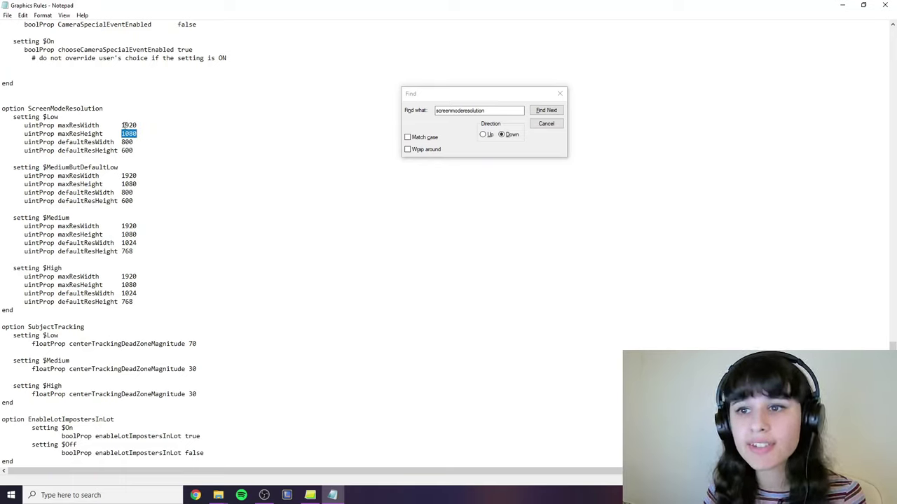
{"action": "left_click", "coordinate": [122, 125]}
{"action": "left_click_drag", "start_coordinate": [118, 125], "coordinate": [136, 126]}
{"action": "left_click", "coordinate": [137, 125]}
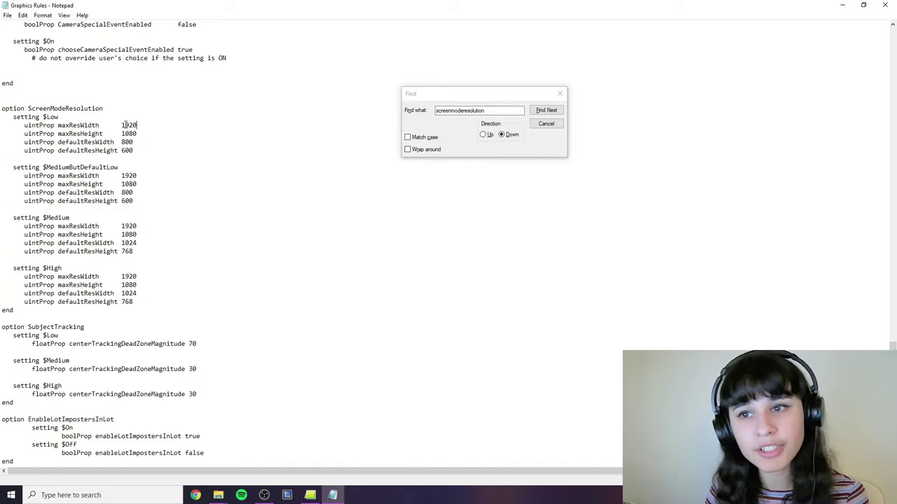
{"action": "left_click_drag", "start_coordinate": [121, 125], "coordinate": [139, 125]}
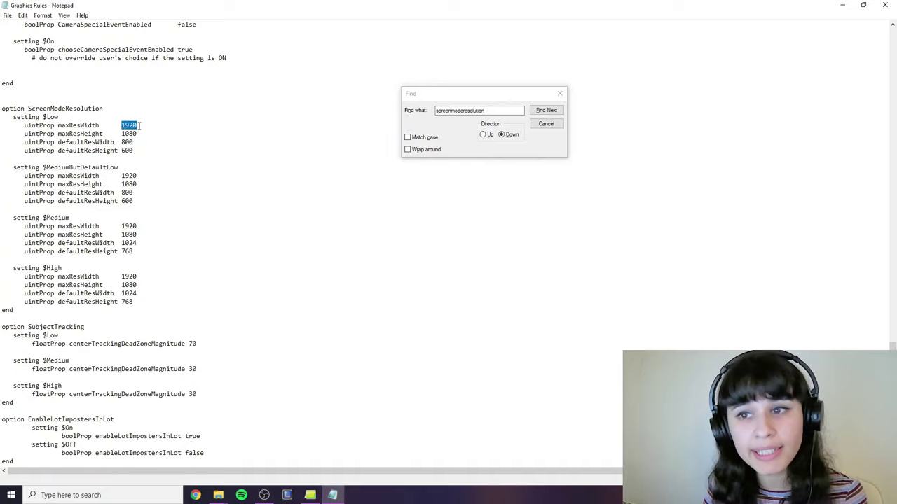
{"action": "left_click", "coordinate": [122, 133]}
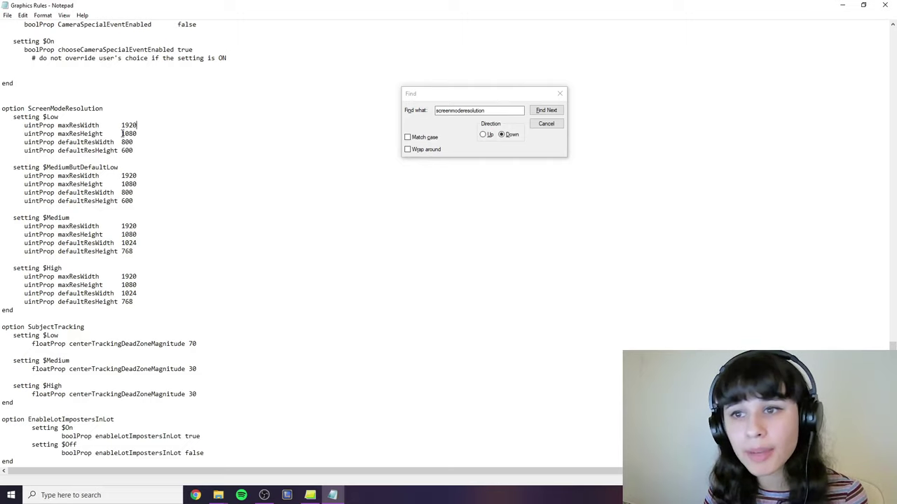
{"action": "key", "text": "alt+Tab"}
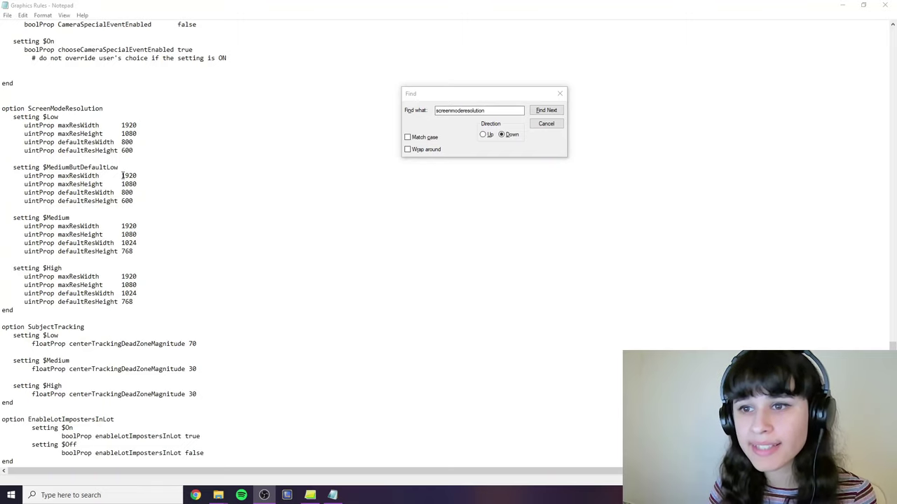
Set maxResWidth 1920 and maxResHeight 1080 for the MediumButDefaultLow setting
{"action": "double_click", "coordinate": [123, 175]}
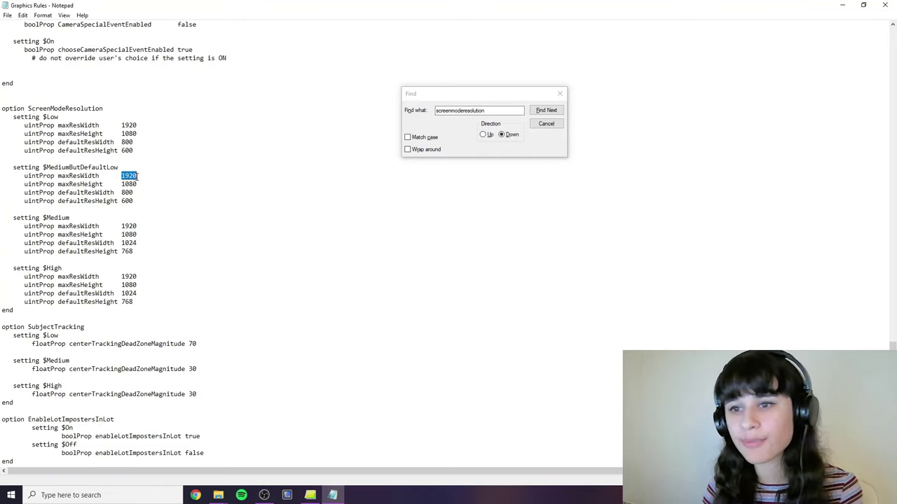
{"action": "key", "text": "Right"}
{"action": "double_click", "coordinate": [129, 185]}
{"action": "left_click", "coordinate": [141, 185]}
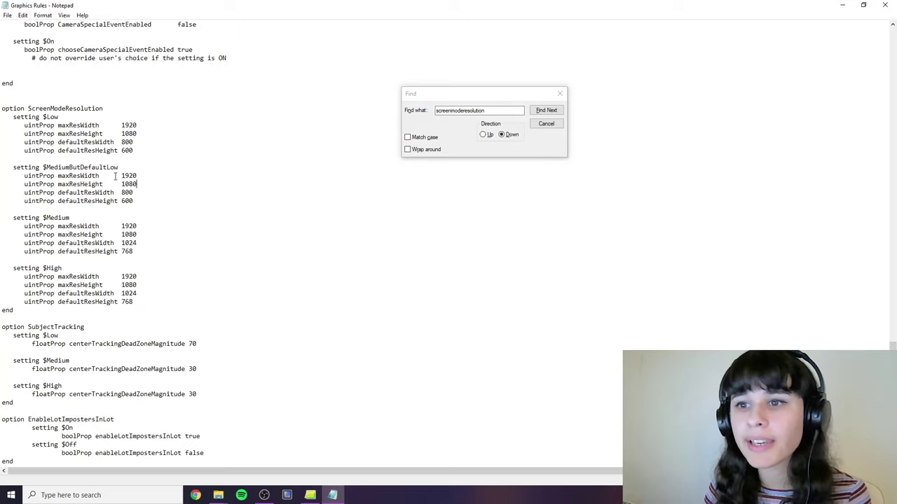
{"action": "double_click", "coordinate": [126, 176]}
{"action": "key", "text": "Right"}
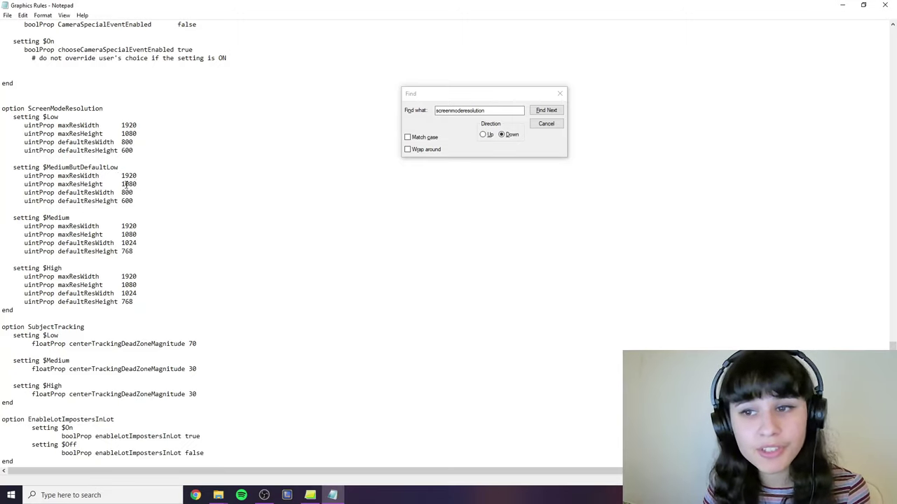
{"action": "double_click", "coordinate": [123, 184]}
{"action": "key", "text": "Right"}
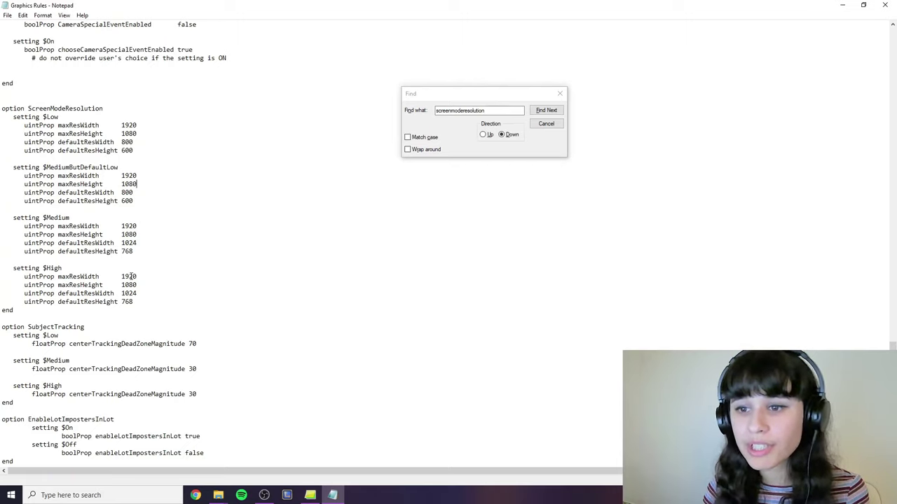
{"action": "left_click_drag", "start_coordinate": [58, 193], "coordinate": [85, 192]}
{"action": "left_click", "coordinate": [84, 193]}
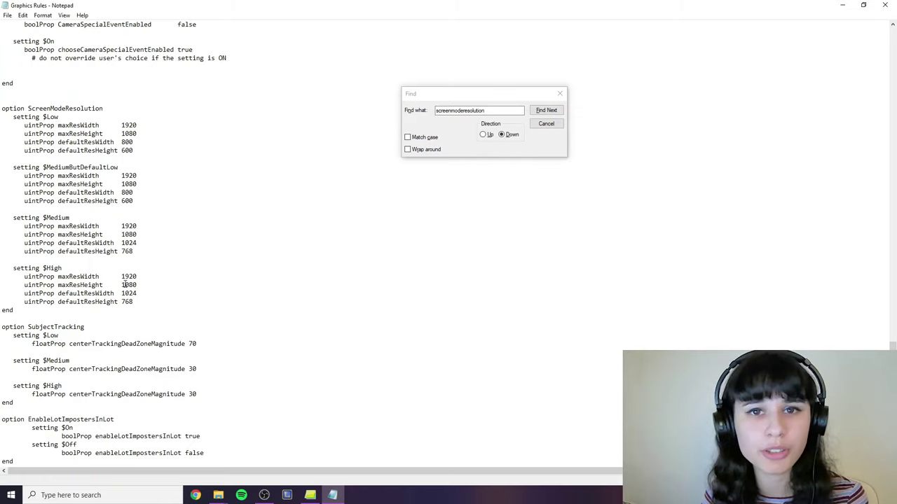
{"action": "key", "text": "alt+Tab"}
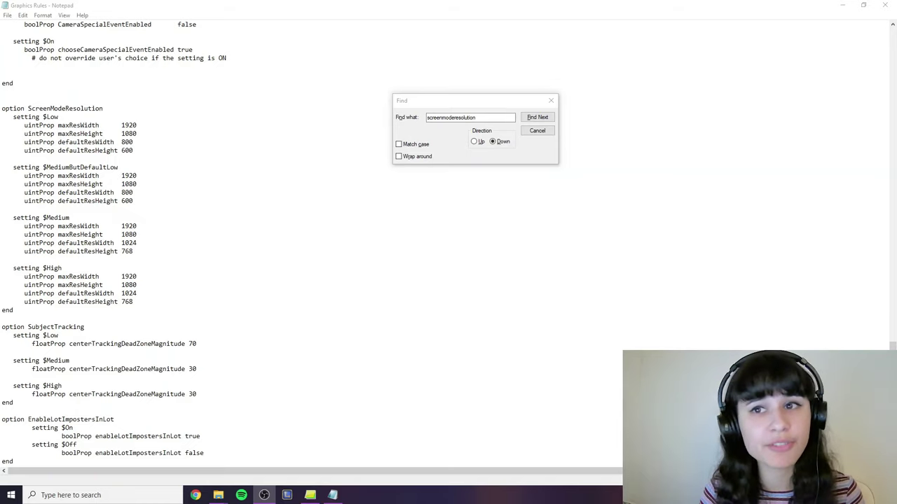
{"action": "key", "text": "alt+Tab"}
Save Graphics Rules with the 1920 × 1080 limits via File > Save
{"action": "left_click", "coordinate": [7, 15]}
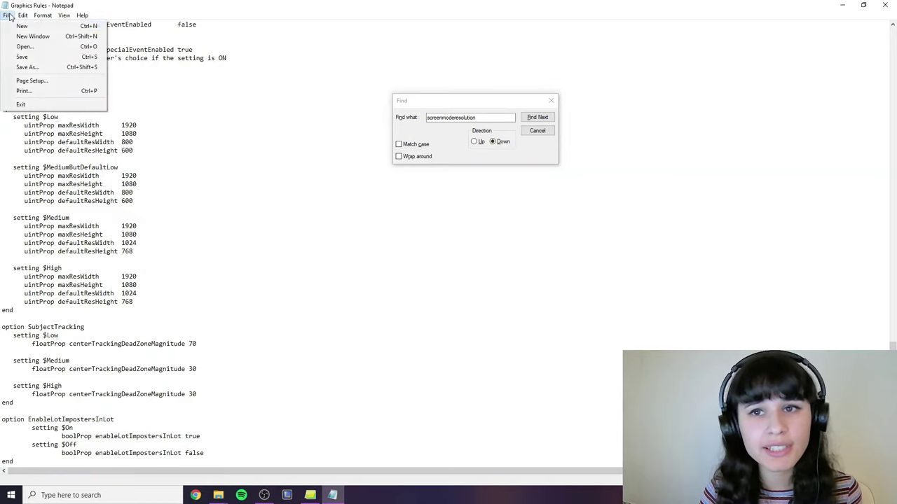
{"action": "left_click", "coordinate": [23, 58]}
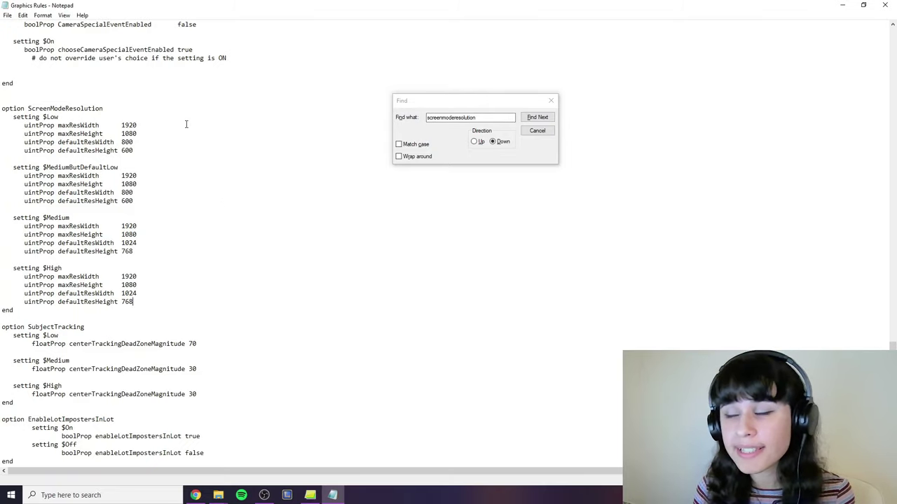
Search Graphics Rules for enumerateMultisampleLevels and confirm the first match reads true
{"action": "left_click", "coordinate": [476, 117]}
{"action": "double_click", "coordinate": [476, 117]}
{"action": "key", "text": "BackSpace"}
{"action": "type", "text": "enumerateMultisampleLevels"}
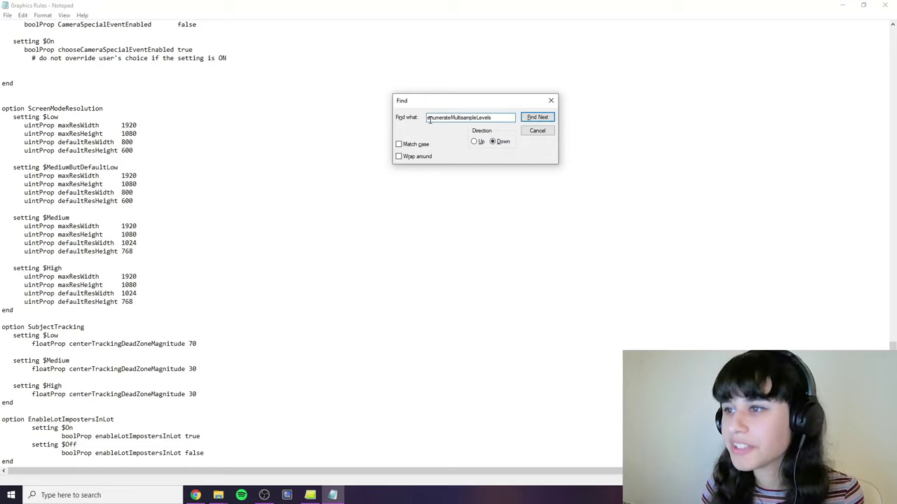
{"action": "left_click_drag", "start_coordinate": [427, 119], "coordinate": [496, 119]}
{"action": "left_click", "coordinate": [496, 119]}
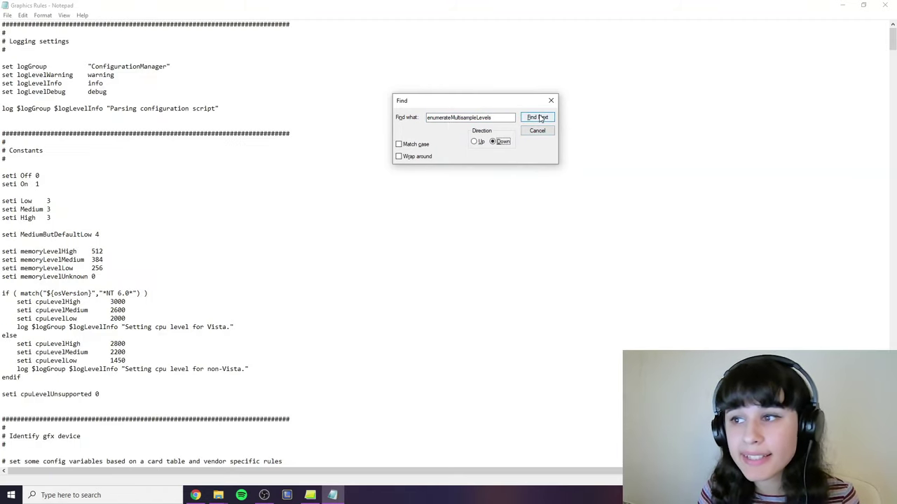
{"action": "left_click", "coordinate": [539, 117]}
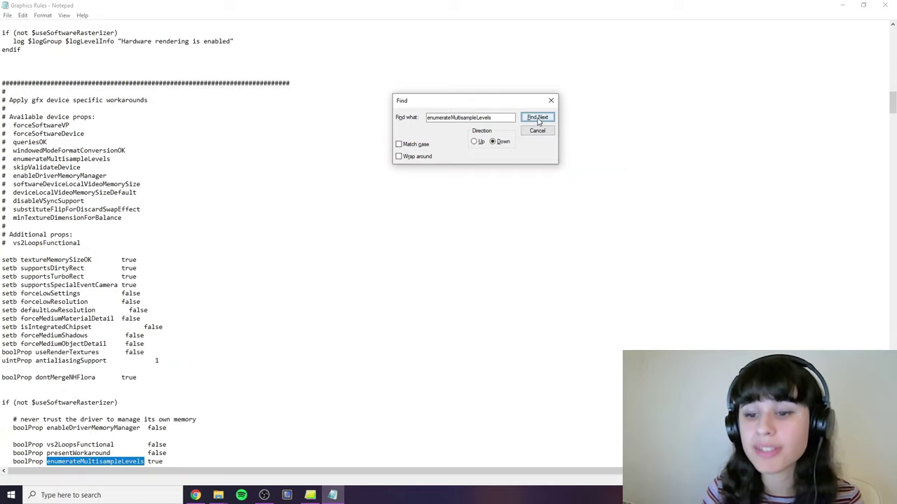
{"action": "scroll", "coordinate": [212, 307], "scroll_direction": "down", "scroll_amount": 7}
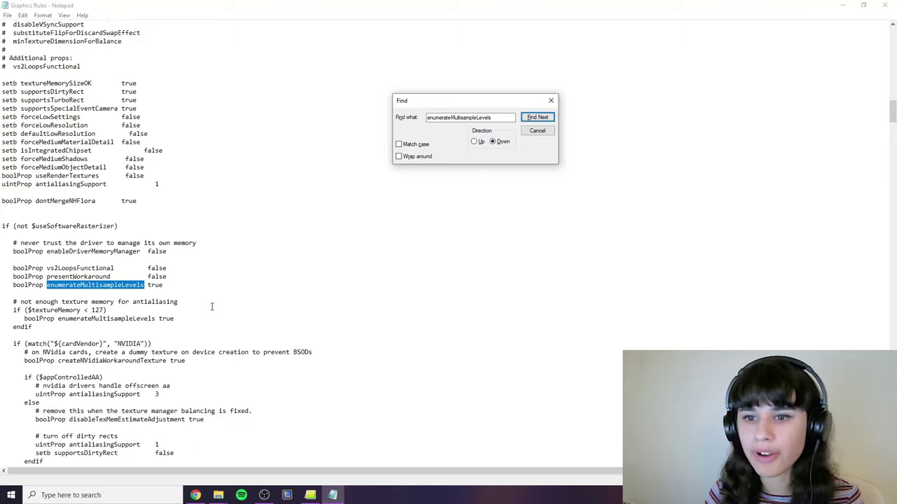
{"action": "scroll", "coordinate": [212, 306], "scroll_direction": "down", "scroll_amount": 2}
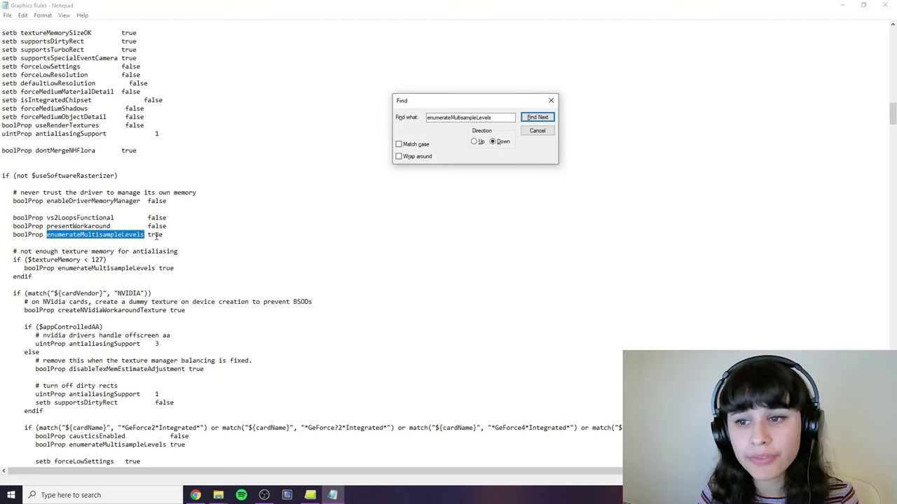
{"action": "left_click_drag", "start_coordinate": [148, 236], "coordinate": [168, 235]}
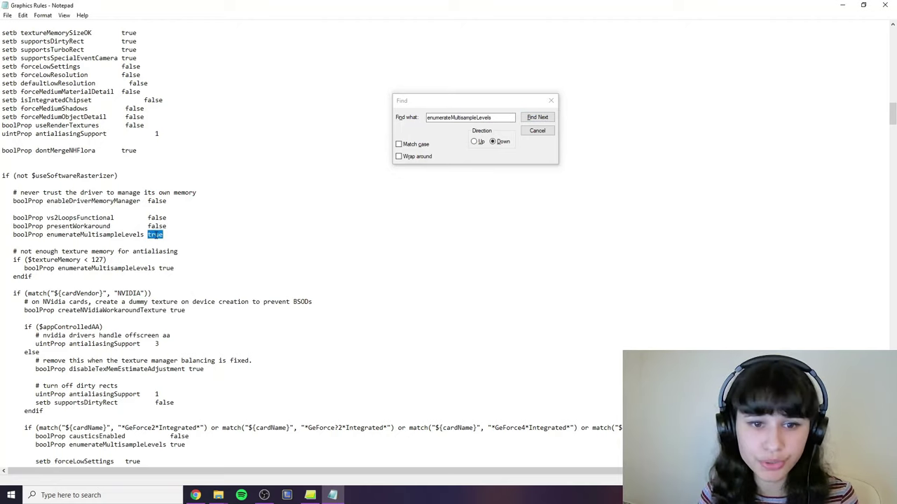
Step through the remaining enumerateMultisampleLevels matches until none remain, then dismiss the message
{"action": "key", "text": "ctrl+f"}
{"action": "left_click", "coordinate": [479, 117]}
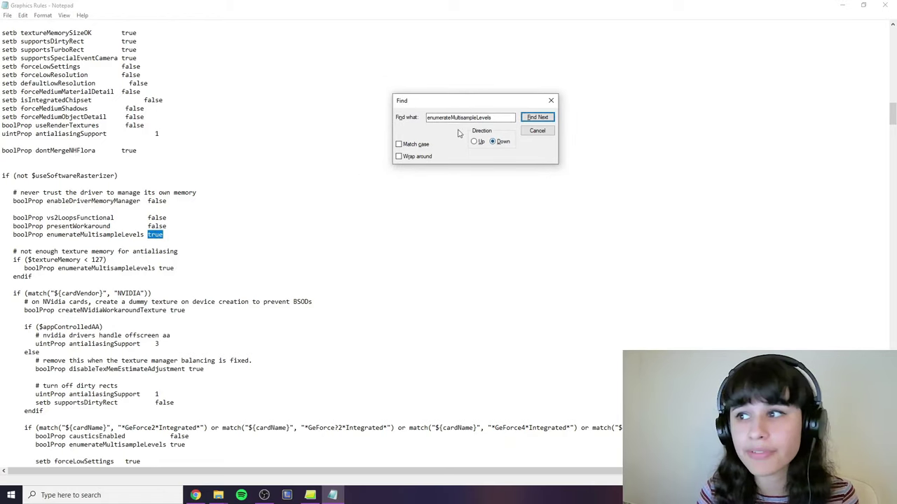
{"action": "left_click", "coordinate": [536, 117]}
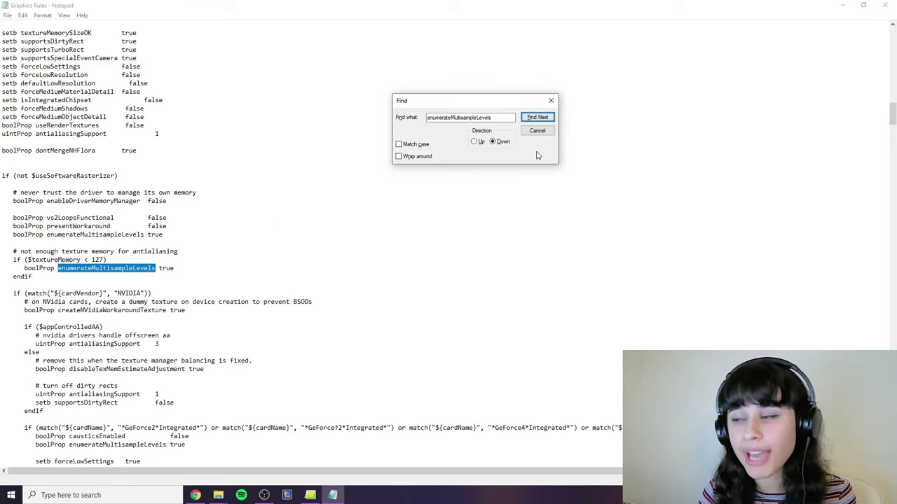
{"action": "left_click", "coordinate": [538, 117]}
{"action": "scroll", "coordinate": [263, 348], "scroll_direction": "down", "scroll_amount": 3}
{"action": "scroll", "coordinate": [263, 348], "scroll_direction": "down", "scroll_amount": 2}
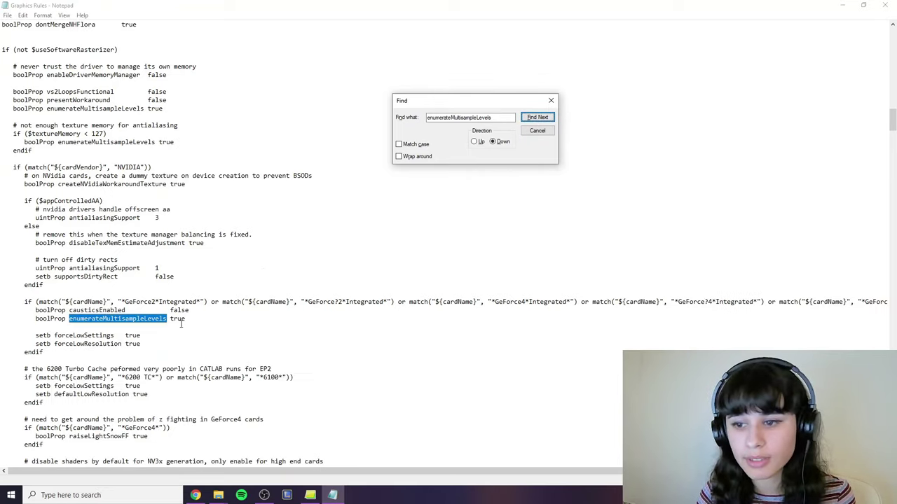
{"action": "left_click", "coordinate": [537, 117]}
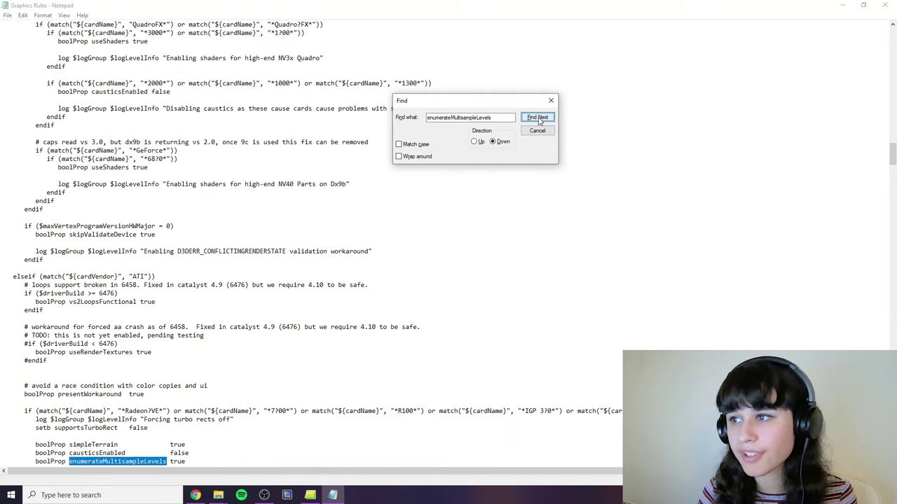
{"action": "left_click", "coordinate": [537, 117]}
{"action": "left_click", "coordinate": [538, 117]}
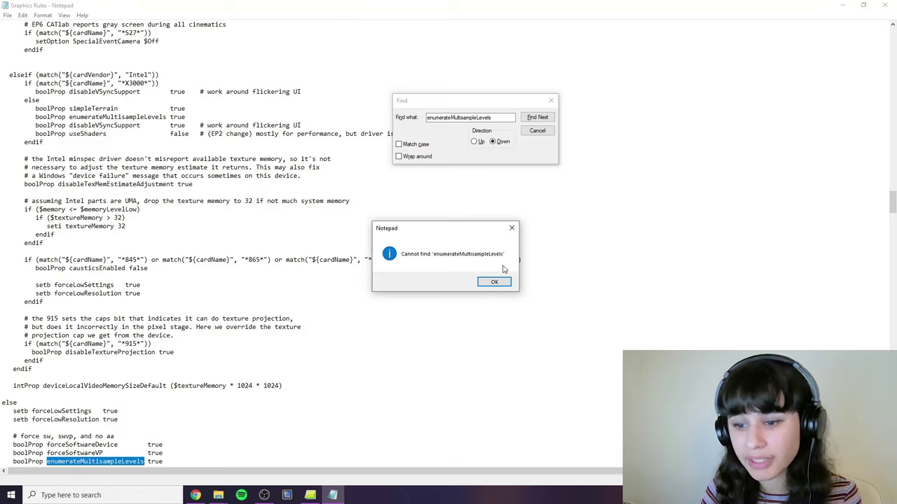
{"action": "left_click", "coordinate": [494, 282]}
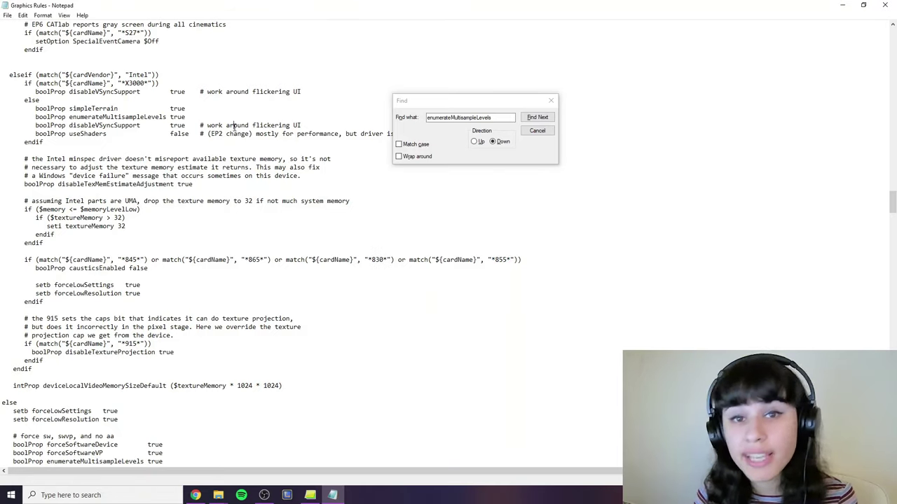
Save the Graphics Rules file again from the File menu
{"action": "left_click", "coordinate": [7, 15]}
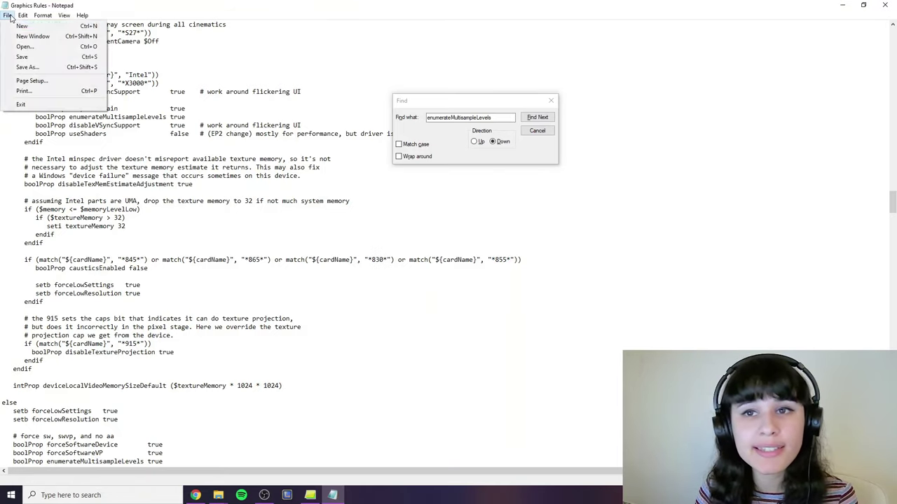
{"action": "left_click", "coordinate": [21, 57]}
{"action": "left_click", "coordinate": [177, 217]}
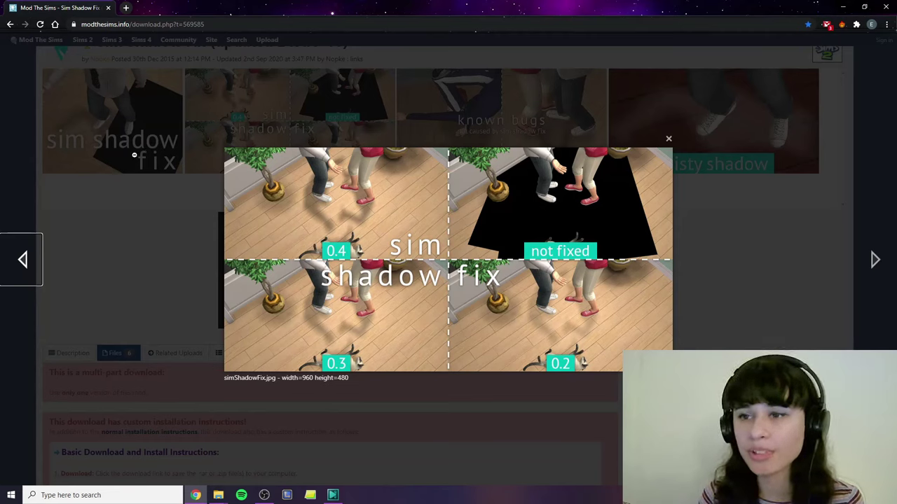
Close the enlarged simShadowFix.jpg screenshot on the Mod The Sims page
{"action": "left_click", "coordinate": [244, 324]}
{"action": "scroll", "coordinate": [244, 325], "scroll_direction": "up", "scroll_amount": 4}
{"action": "scroll", "coordinate": [154, 273], "scroll_direction": "down", "scroll_amount": 4}
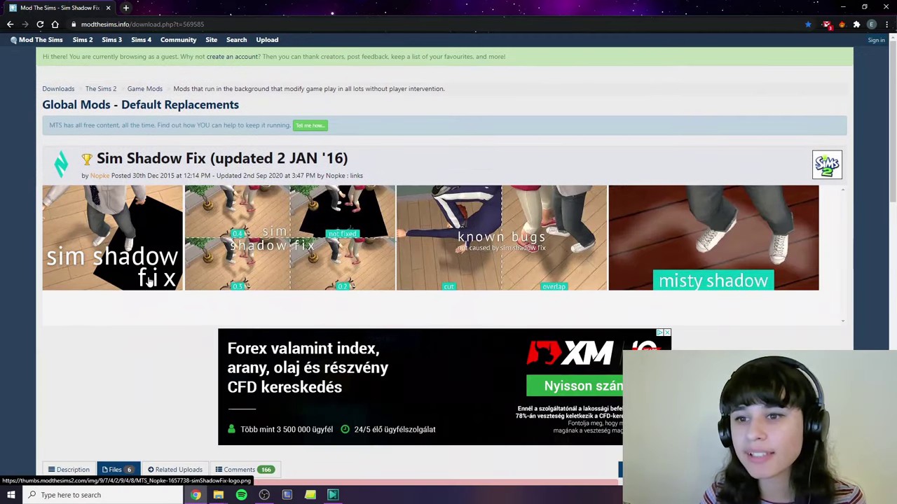
{"action": "scroll", "coordinate": [143, 178], "scroll_direction": "up", "scroll_amount": 2}
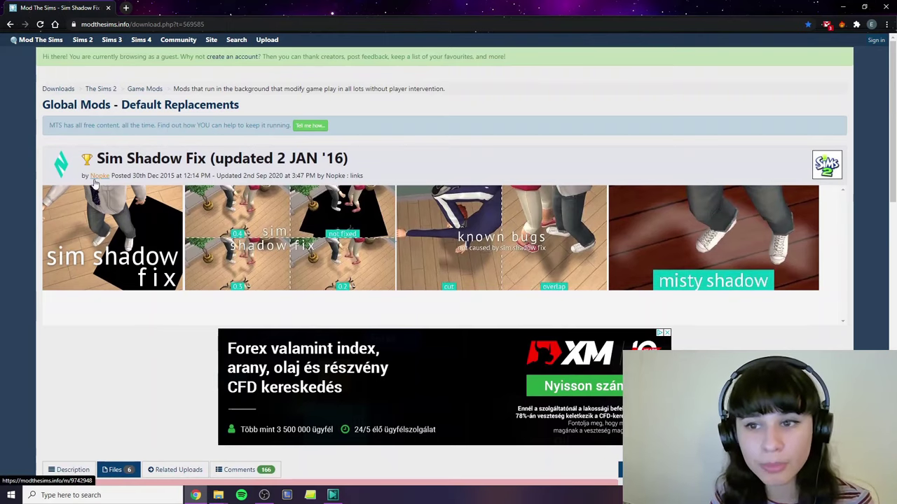
{"action": "scroll", "coordinate": [170, 323], "scroll_direction": "down", "scroll_amount": 3}
{"action": "scroll", "coordinate": [144, 178], "scroll_direction": "up", "scroll_amount": 3}
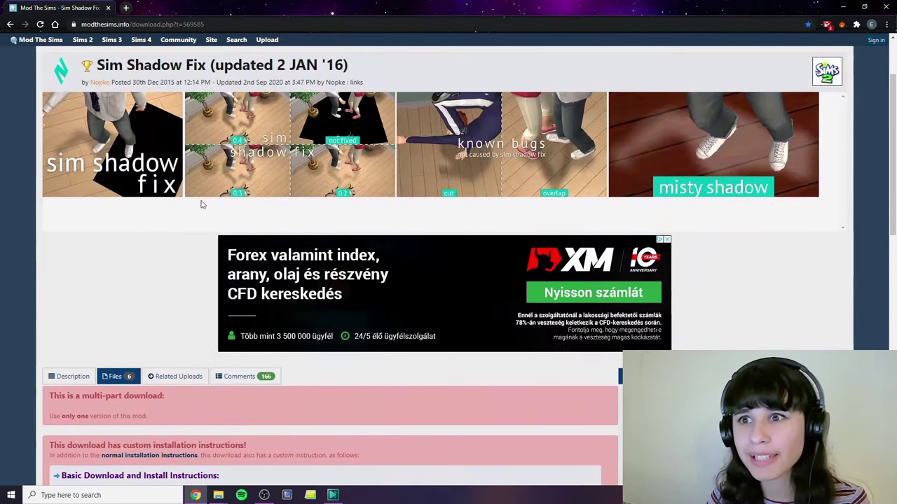
{"action": "scroll", "coordinate": [201, 202], "scroll_direction": "up", "scroll_amount": 1}
{"action": "scroll", "coordinate": [84, 162], "scroll_direction": "down", "scroll_amount": 3}
Show the Description tab and read the black-rectangle shadow fix explanation
{"action": "left_click", "coordinate": [84, 162]}
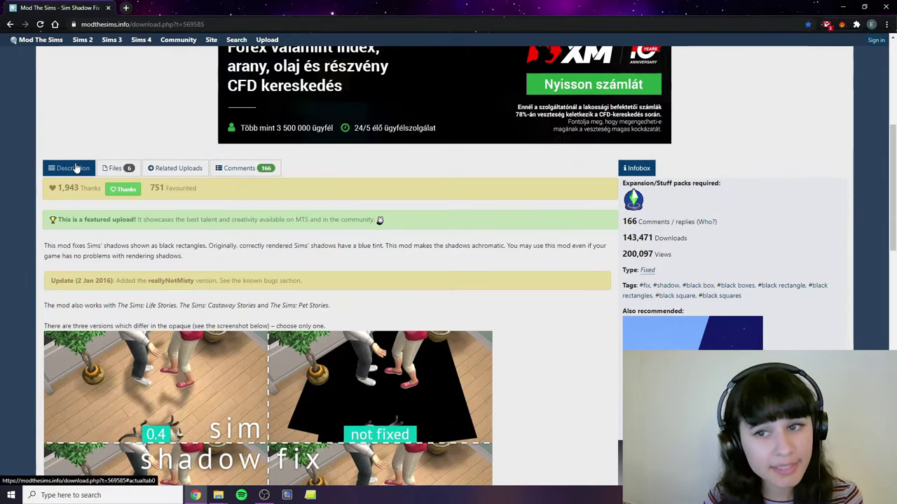
{"action": "scroll", "coordinate": [129, 233], "scroll_direction": "down", "scroll_amount": 10}
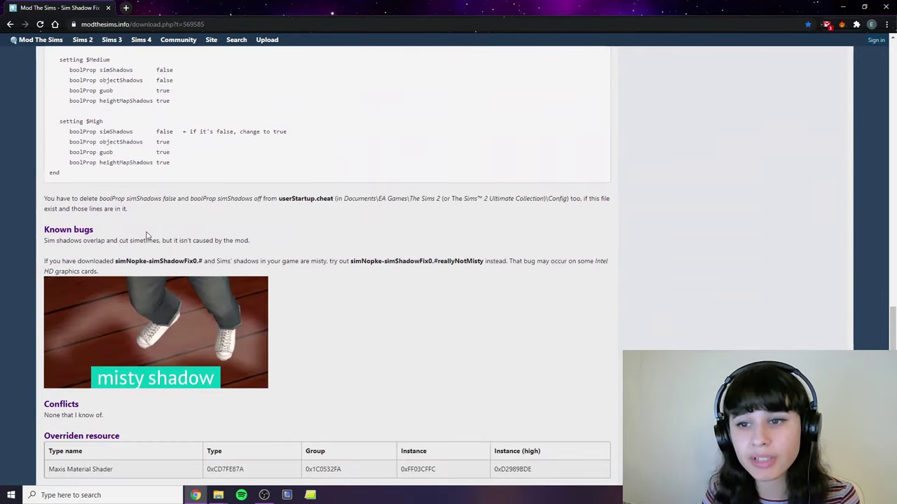
{"action": "scroll", "coordinate": [196, 334], "scroll_direction": "down", "scroll_amount": 3}
{"action": "scroll", "coordinate": [196, 334], "scroll_direction": "up", "scroll_amount": 6}
{"action": "scroll", "coordinate": [196, 334], "scroll_direction": "up", "scroll_amount": 3}
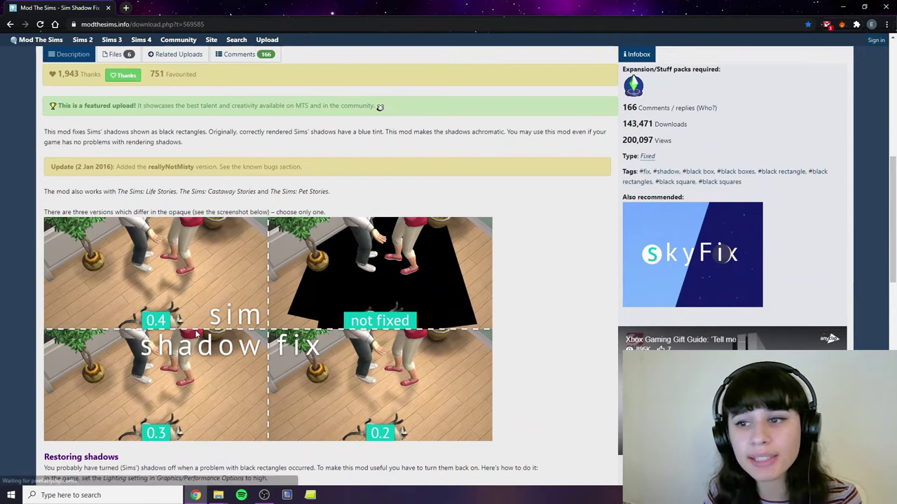
{"action": "scroll", "coordinate": [196, 334], "scroll_direction": "up", "scroll_amount": 1}
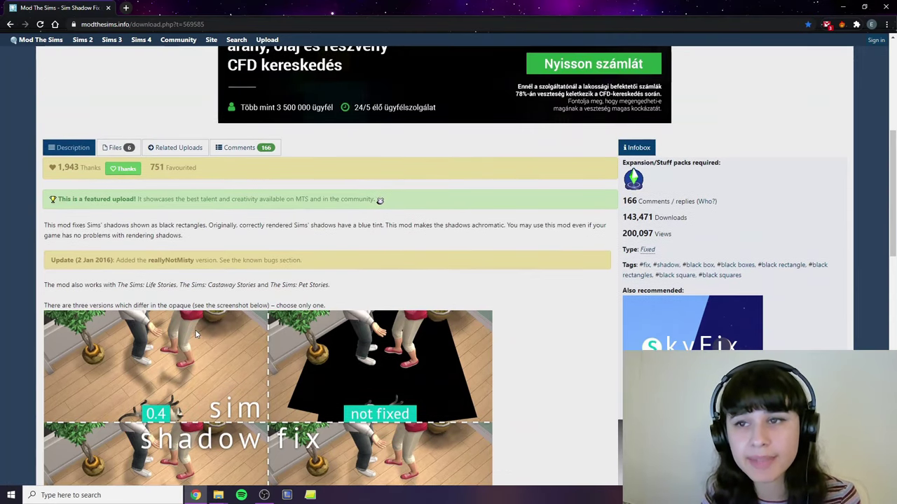
Download simNopke-simShadowFix0.3reallyNotMisty.zip from the Download files list into Downloads
{"action": "left_click", "coordinate": [120, 150]}
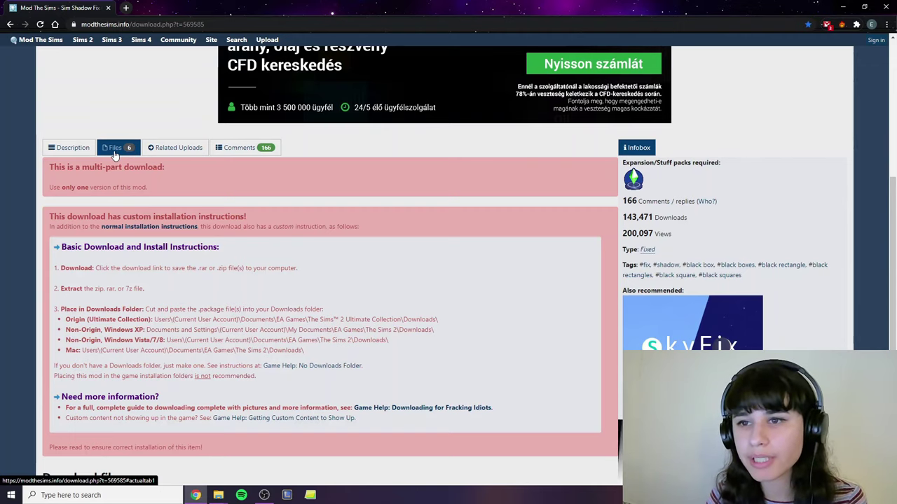
{"action": "scroll", "coordinate": [139, 218], "scroll_direction": "down", "scroll_amount": 4}
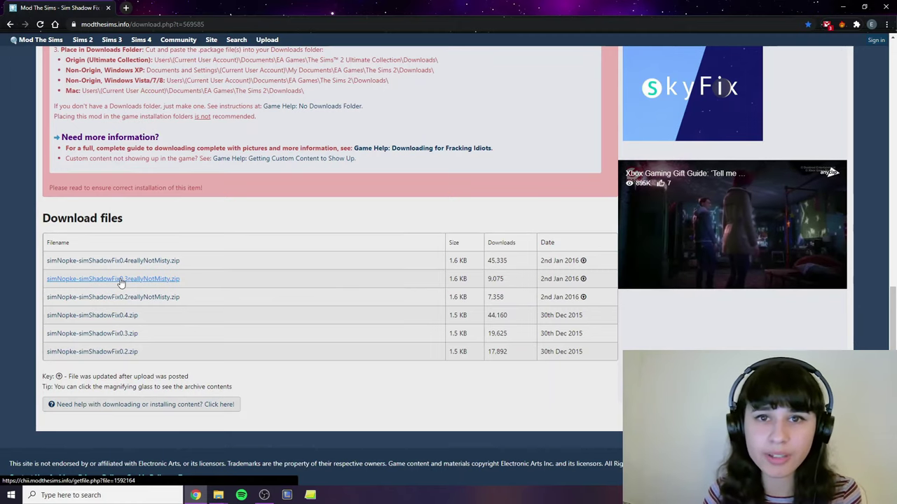
{"action": "left_click", "coordinate": [120, 279]}
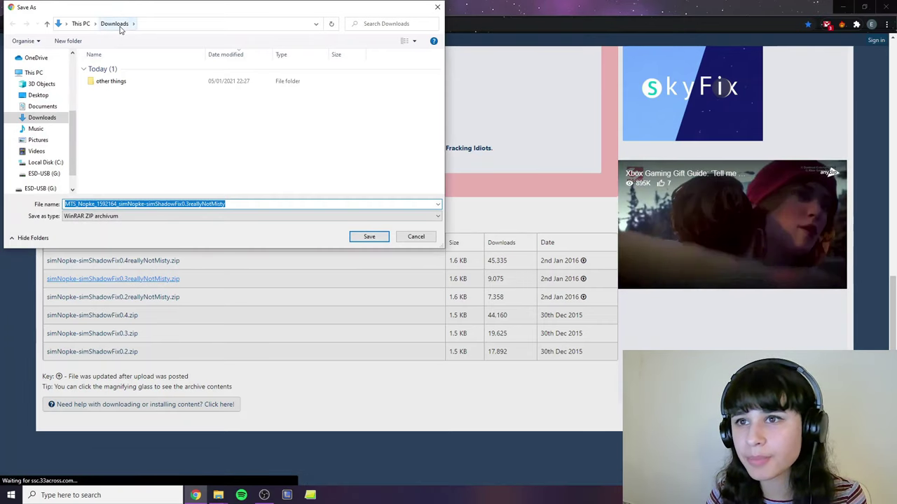
{"action": "left_click", "coordinate": [369, 236]}
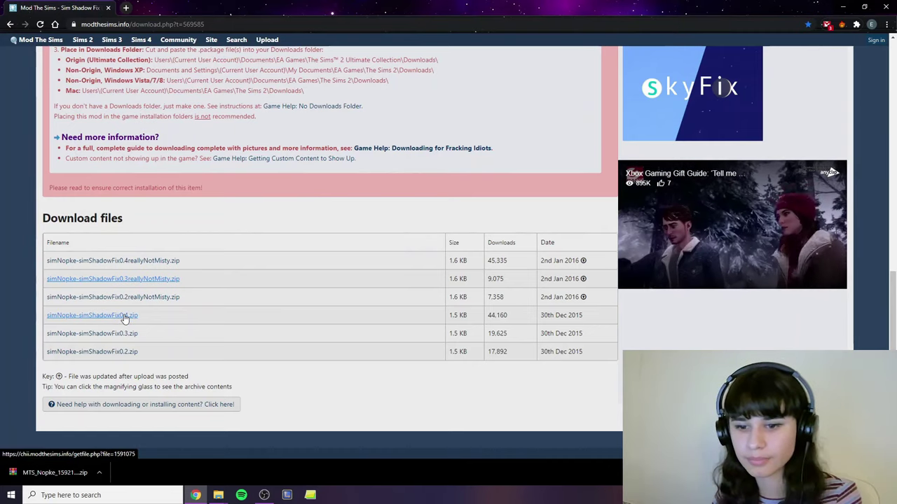
Open the shadow fix zip in WinRAR to see its .package file, then bring up File Explorer
{"action": "left_click", "coordinate": [61, 473]}
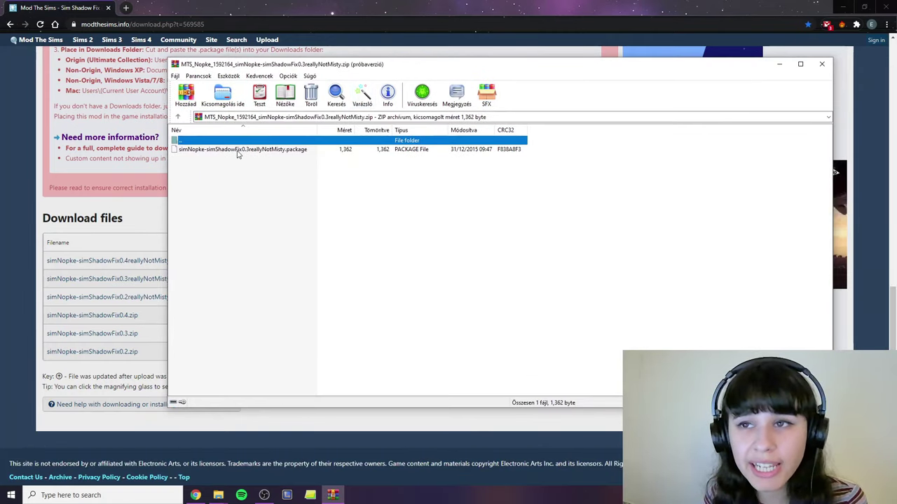
{"action": "left_click", "coordinate": [273, 343]}
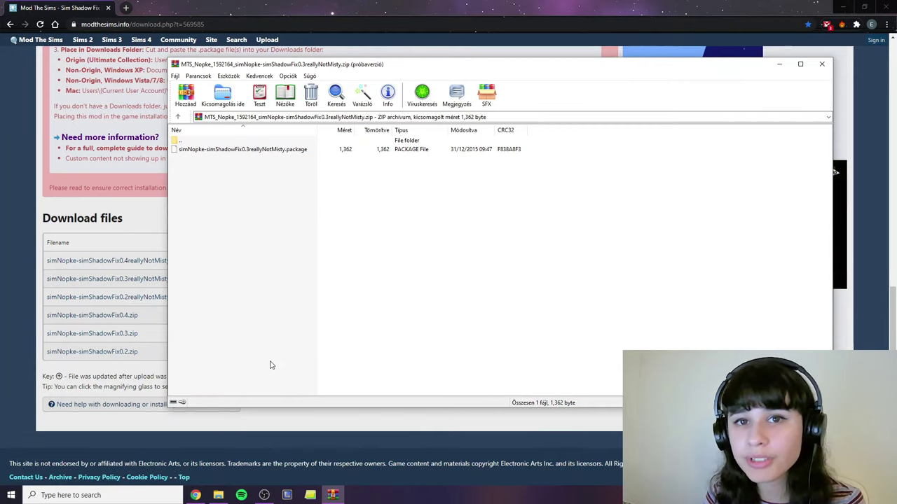
{"action": "left_click", "coordinate": [218, 495]}
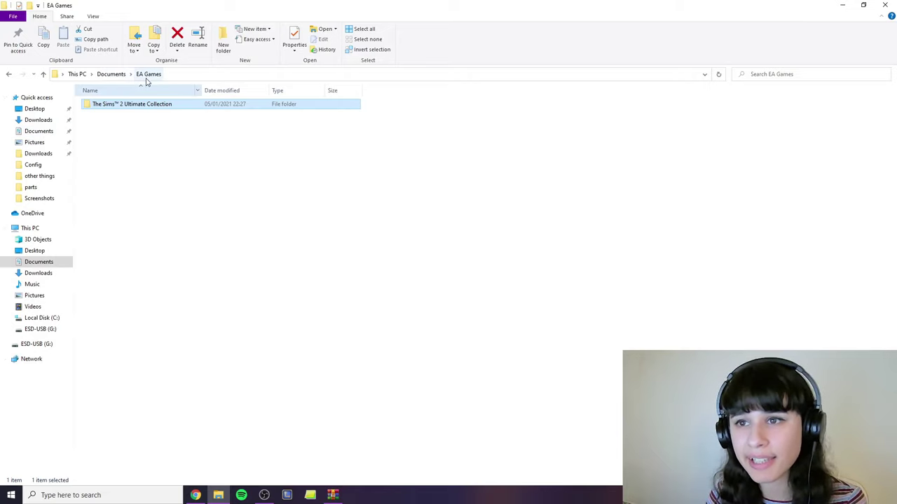
Open The Sims 2 Ultimate Collection folder and undo an accidentally created new folder
{"action": "mouse_move", "coordinate": [110, 109]}
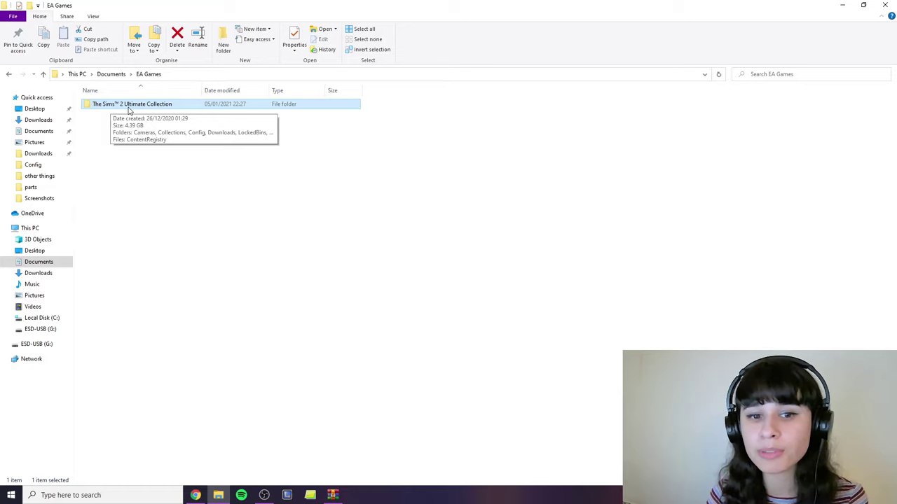
{"action": "double_click", "coordinate": [128, 106]}
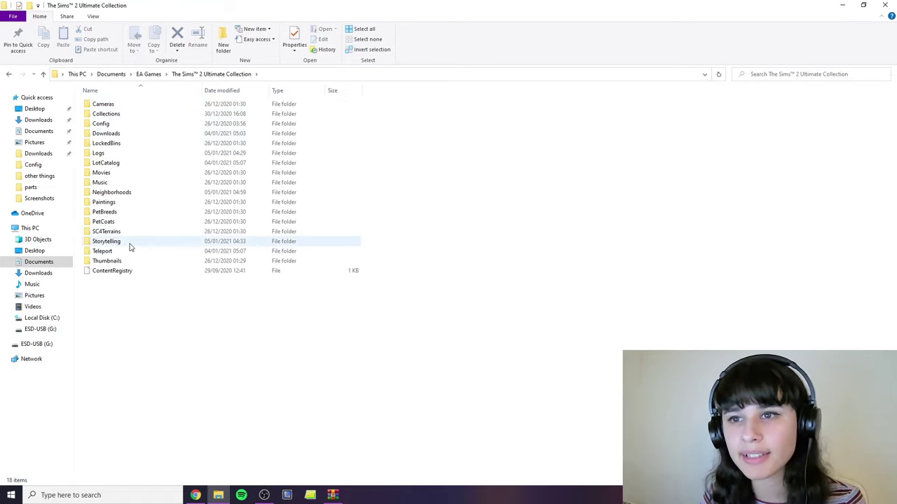
{"action": "left_click", "coordinate": [121, 138]}
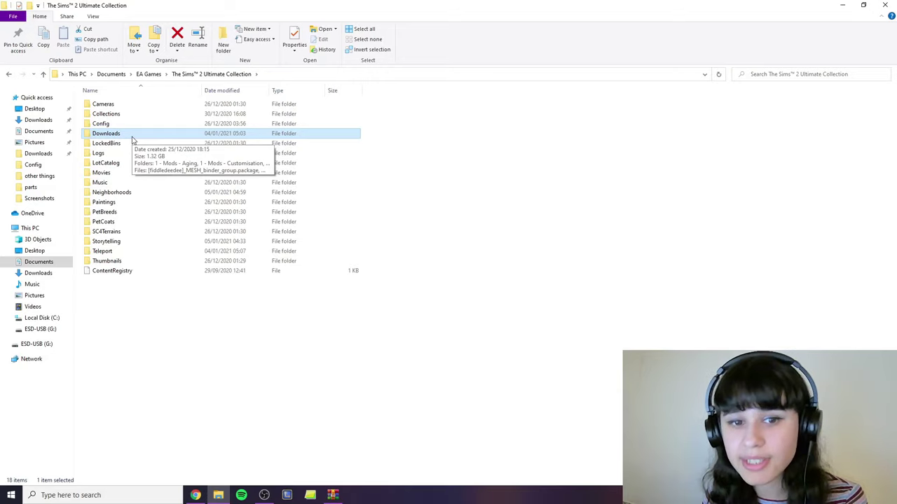
{"action": "left_click", "coordinate": [223, 44]}
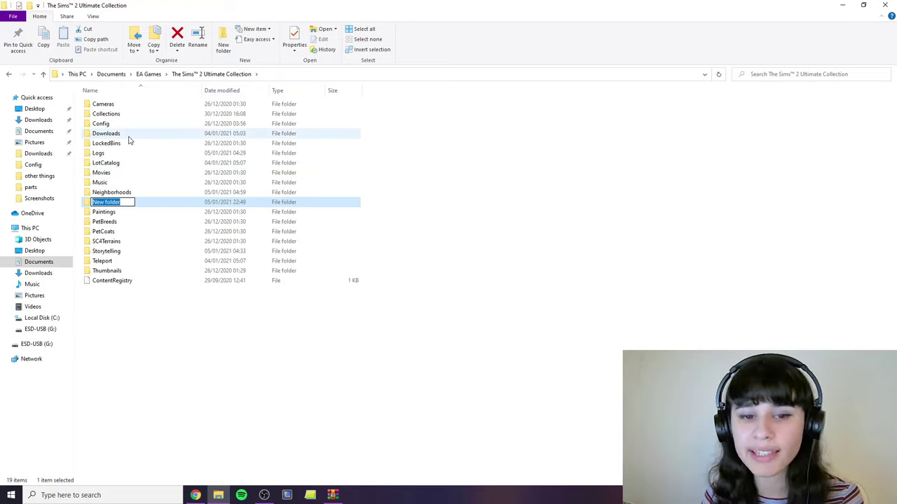
{"action": "key", "text": "ctrl+z"}
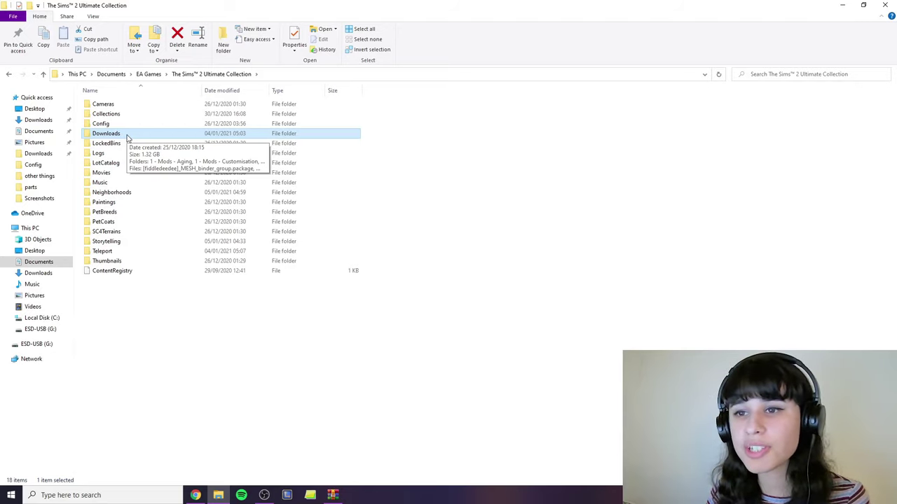
Move the WinRAR window aside and open the game's Downloads folder with 349 items
{"action": "left_click", "coordinate": [333, 496]}
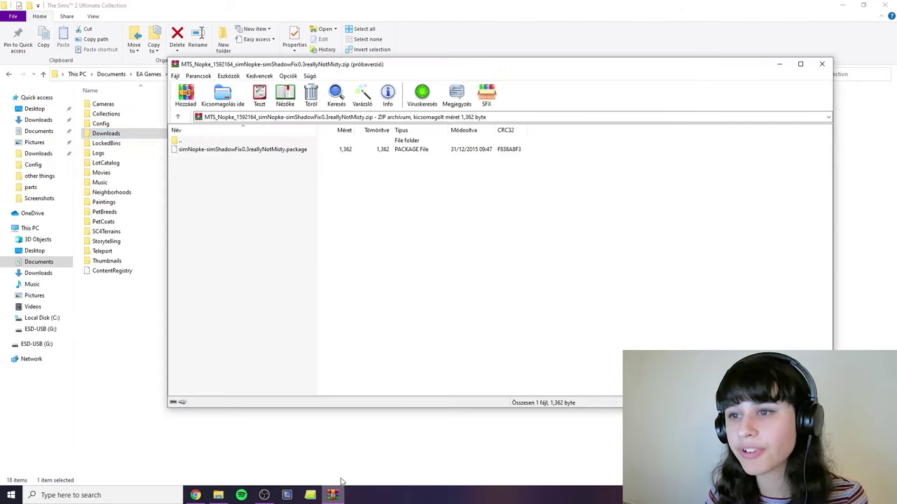
{"action": "left_click_drag", "start_coordinate": [297, 65], "coordinate": [382, 63]}
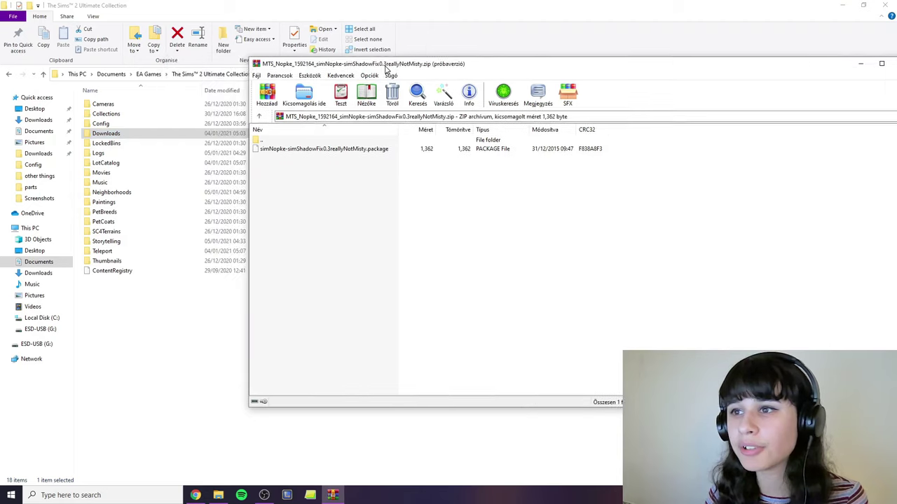
{"action": "double_click", "coordinate": [107, 135]}
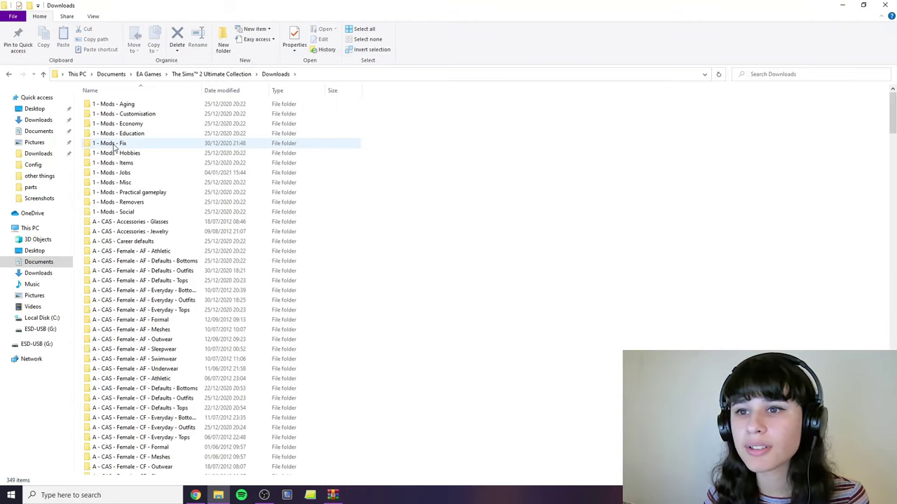
{"action": "scroll", "coordinate": [176, 230], "scroll_direction": "down", "scroll_amount": 5}
{"action": "scroll", "coordinate": [176, 230], "scroll_direction": "up", "scroll_amount": 3}
{"action": "scroll", "coordinate": [176, 230], "scroll_direction": "up", "scroll_amount": 2}
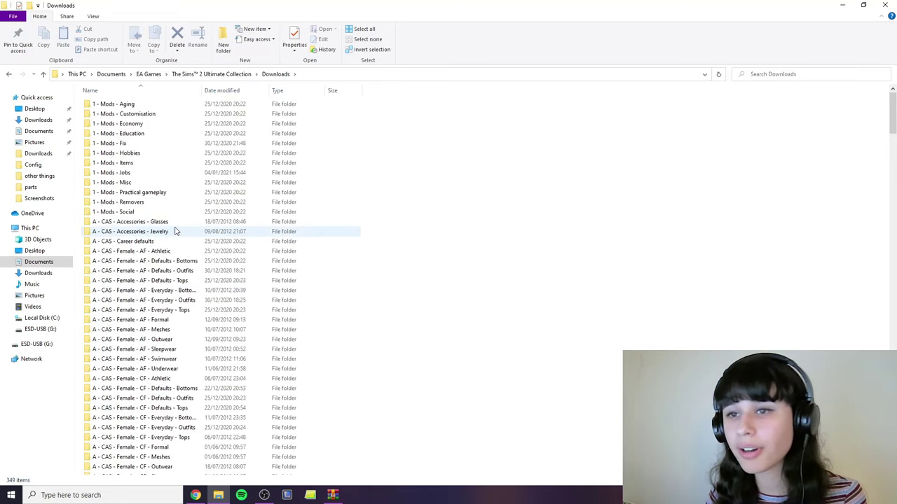
Drag the shadow fix .package from WinRAR into Downloads, then delete it again
{"action": "left_click", "coordinate": [333, 495]}
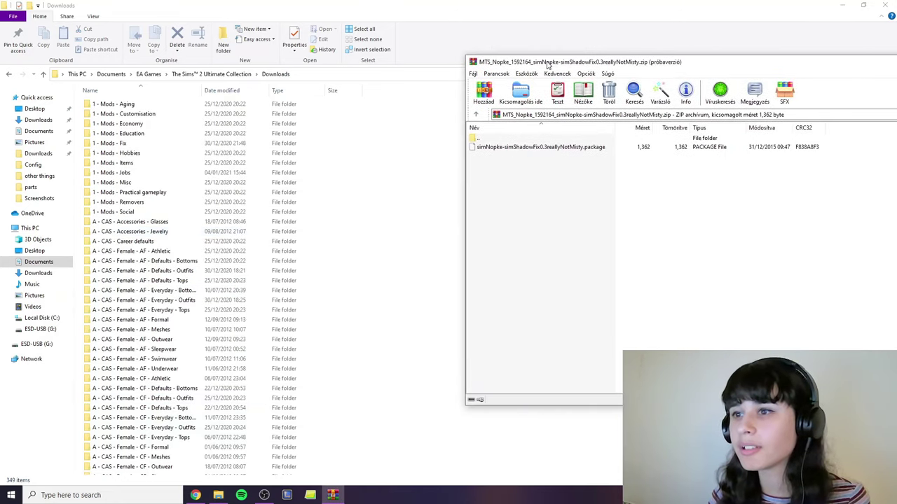
{"action": "left_click", "coordinate": [522, 150]}
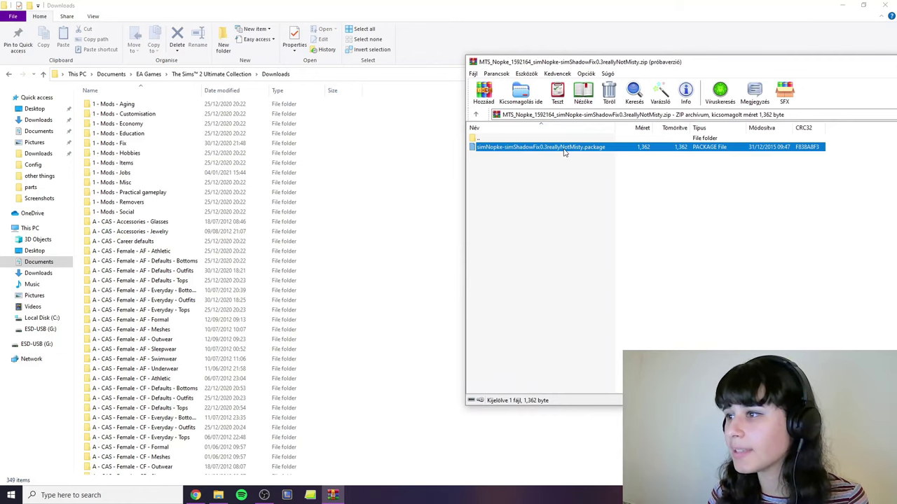
{"action": "left_click_drag", "start_coordinate": [565, 153], "coordinate": [395, 164]}
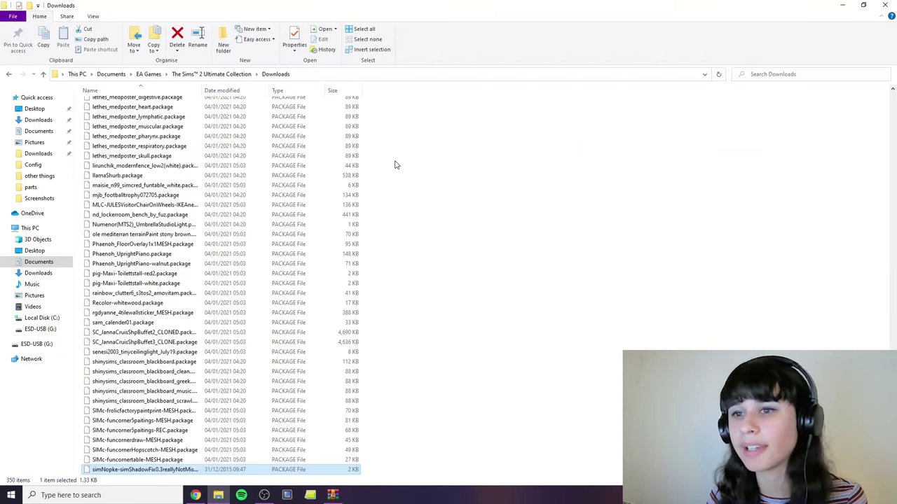
{"action": "scroll", "coordinate": [385, 189], "scroll_direction": "down", "scroll_amount": 8}
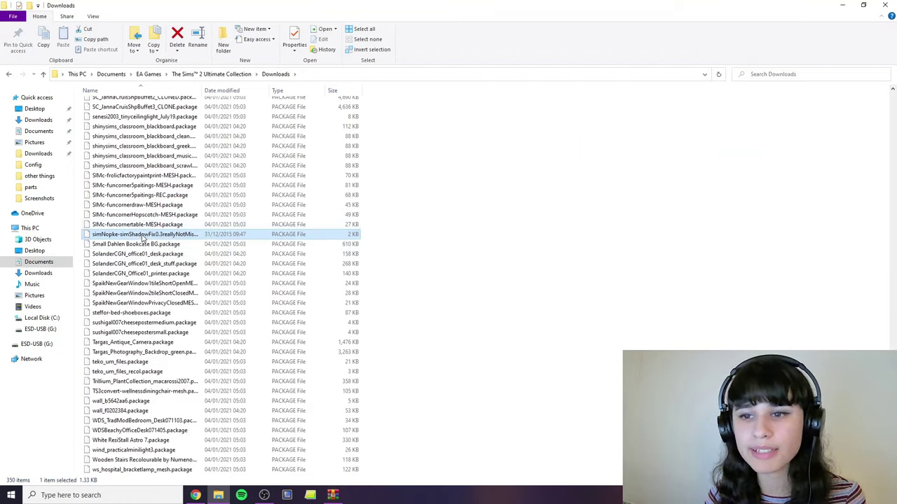
{"action": "key", "text": "Delete"}
{"action": "key", "text": "alt+Tab"}
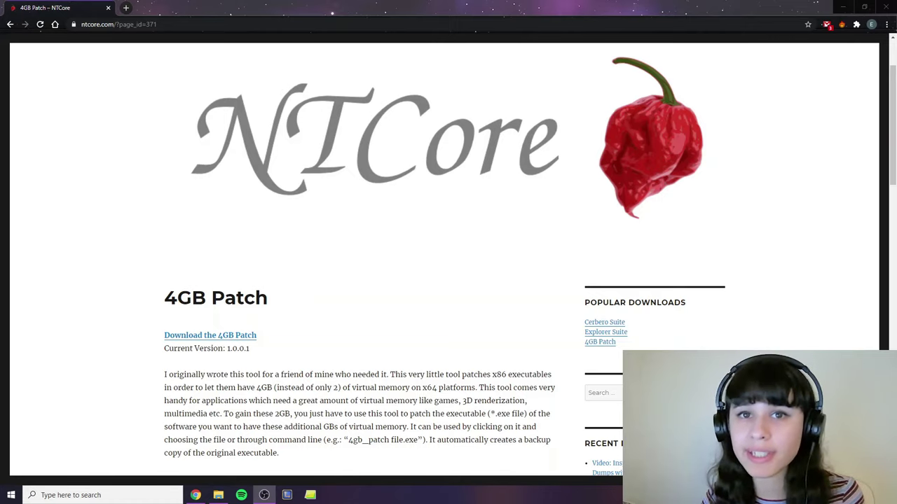
Download 4gb_patch.zip from the NTCore page, save it to Downloads and open it
{"action": "scroll", "coordinate": [260, 236], "scroll_direction": "down", "scroll_amount": 1}
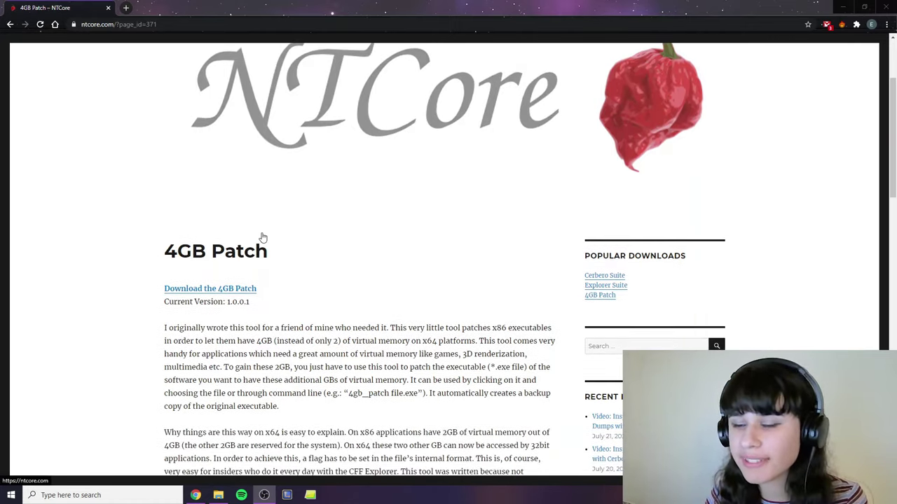
{"action": "scroll", "coordinate": [260, 236], "scroll_direction": "down", "scroll_amount": 1}
{"action": "scroll", "coordinate": [266, 211], "scroll_direction": "up", "scroll_amount": 2}
{"action": "scroll", "coordinate": [236, 222], "scroll_direction": "down", "scroll_amount": 4}
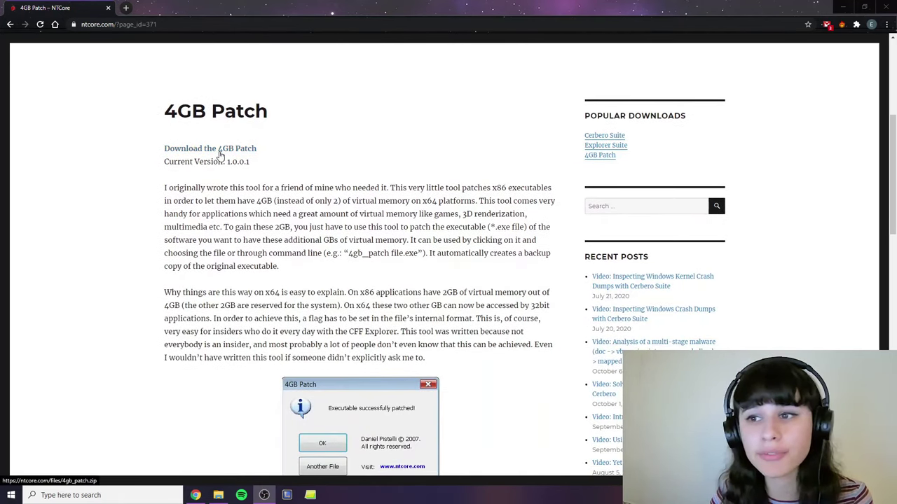
{"action": "left_click", "coordinate": [219, 154]}
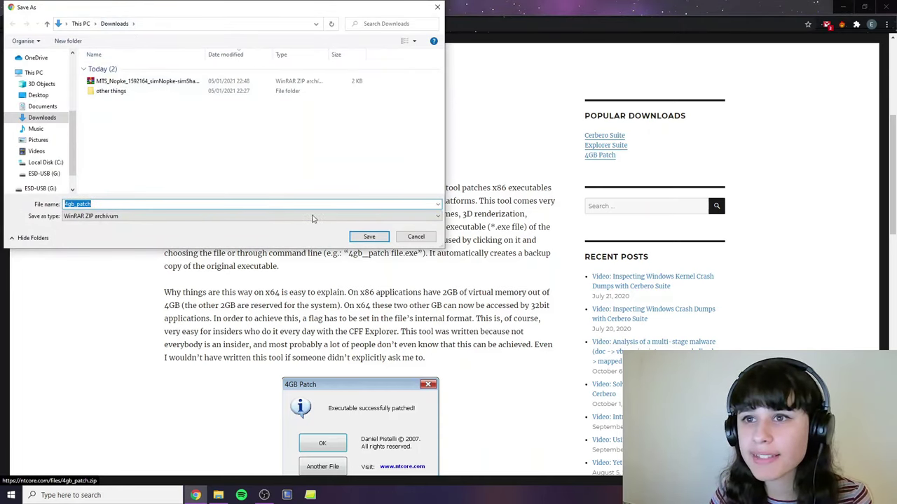
{"action": "left_click", "coordinate": [384, 240]}
{"action": "left_click", "coordinate": [42, 483]}
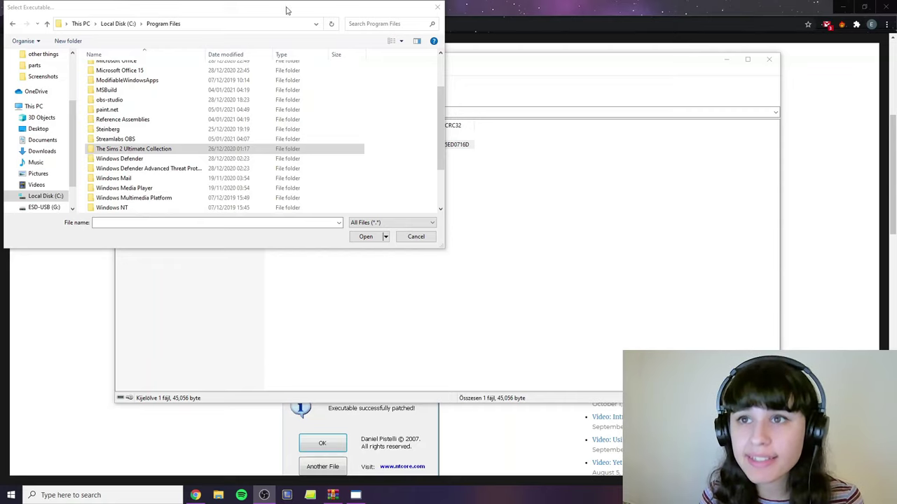
Select Sims2EP9 under The Sims 2 Ultimate Collection\Fun with Pets\SP9\TSBin as the executable to patch
{"action": "left_click", "coordinate": [251, 17]}
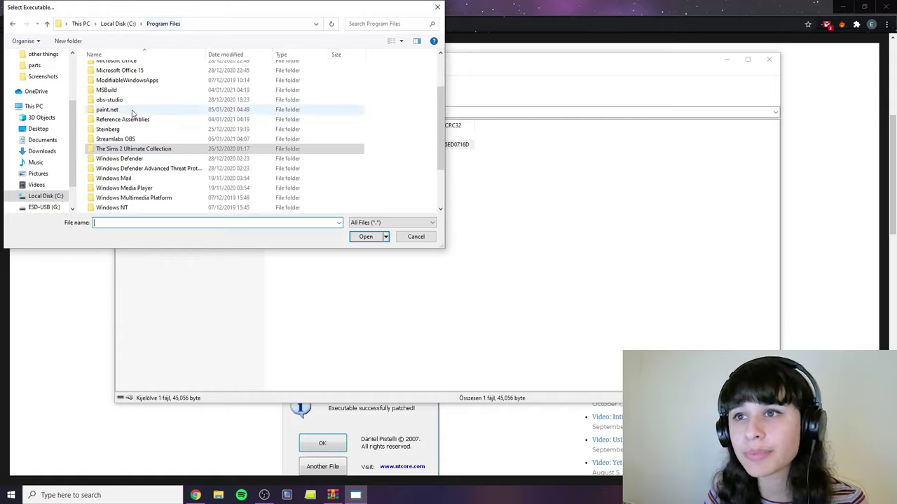
{"action": "double_click", "coordinate": [128, 150]}
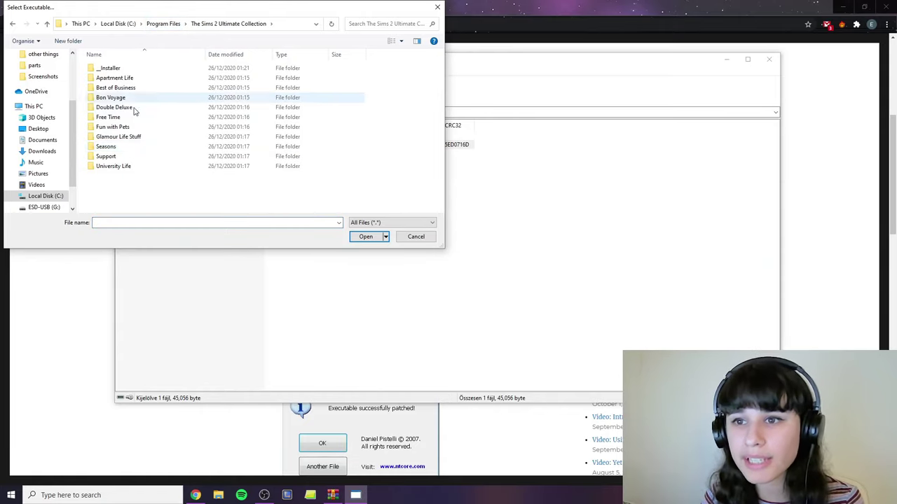
{"action": "double_click", "coordinate": [117, 129]}
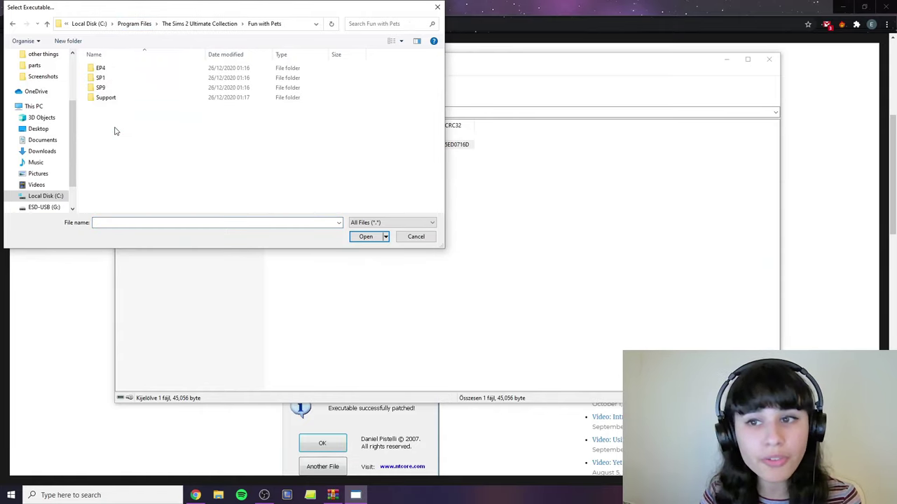
{"action": "double_click", "coordinate": [114, 87]}
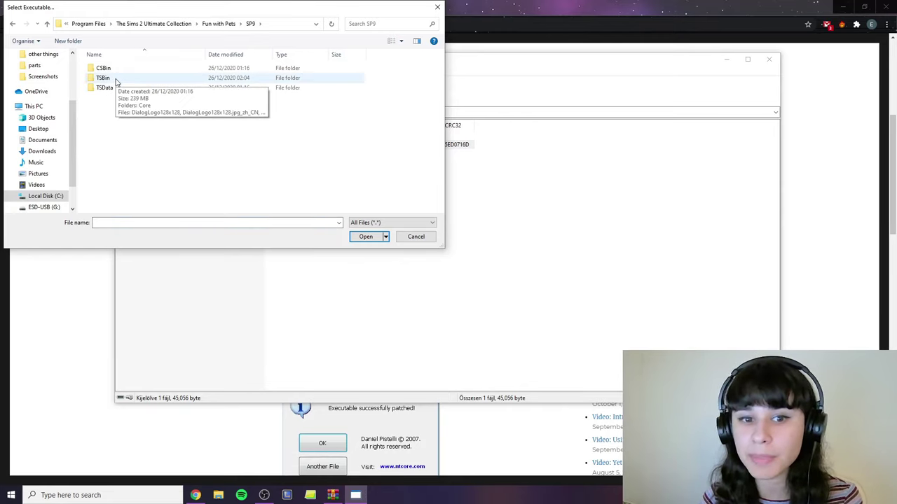
{"action": "double_click", "coordinate": [116, 81]}
{"action": "scroll", "coordinate": [226, 144], "scroll_direction": "down", "scroll_amount": 1}
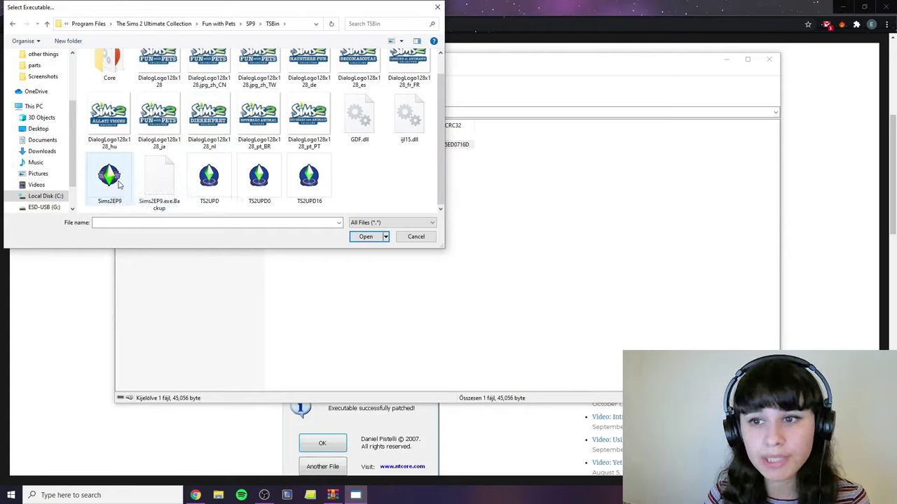
{"action": "left_click", "coordinate": [113, 180]}
{"action": "double_click", "coordinate": [103, 174]}
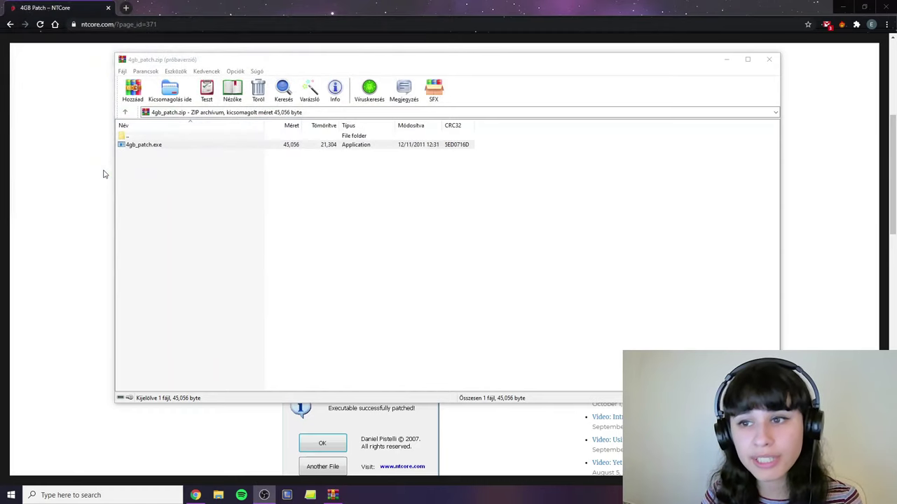